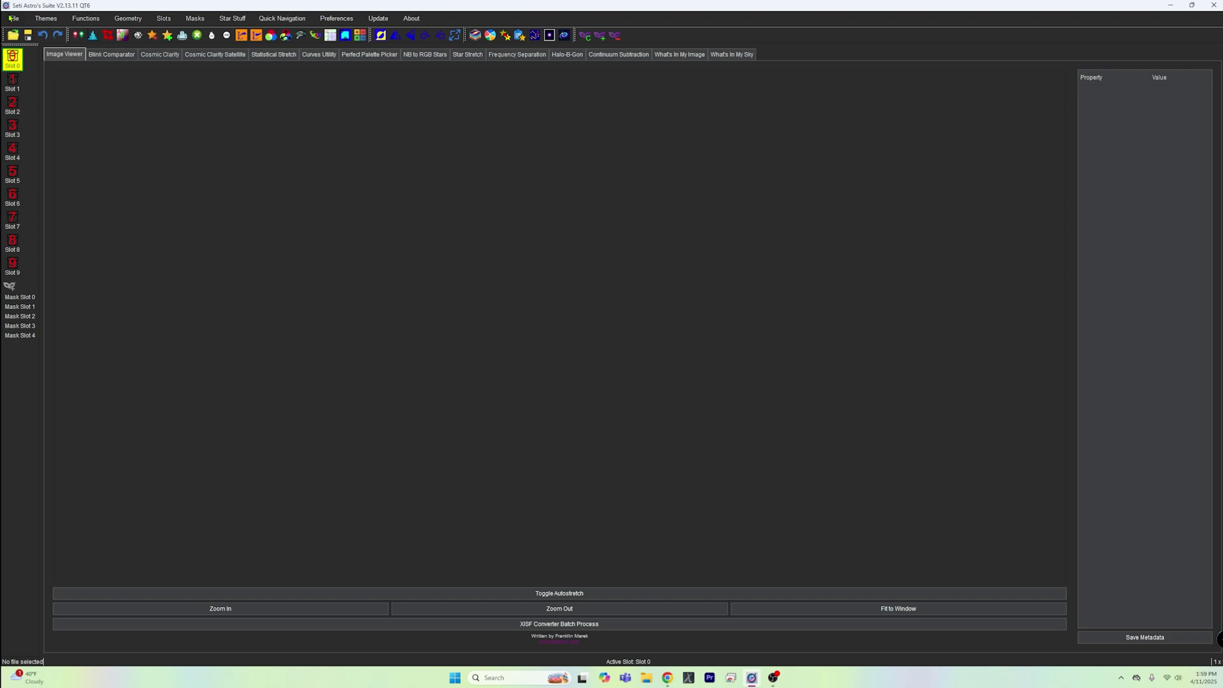
Load orionsastest.fits from the M42 folder into the viewer with File > Open Image.
left_click(12, 18)
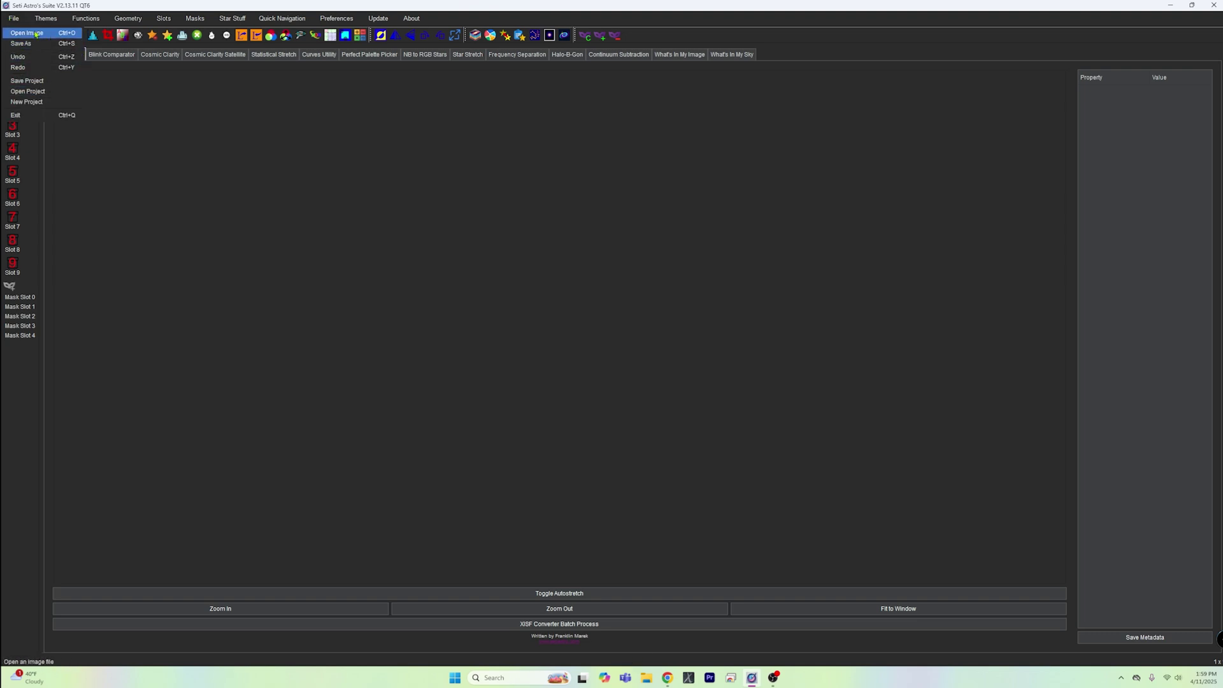
left_click(35, 33)
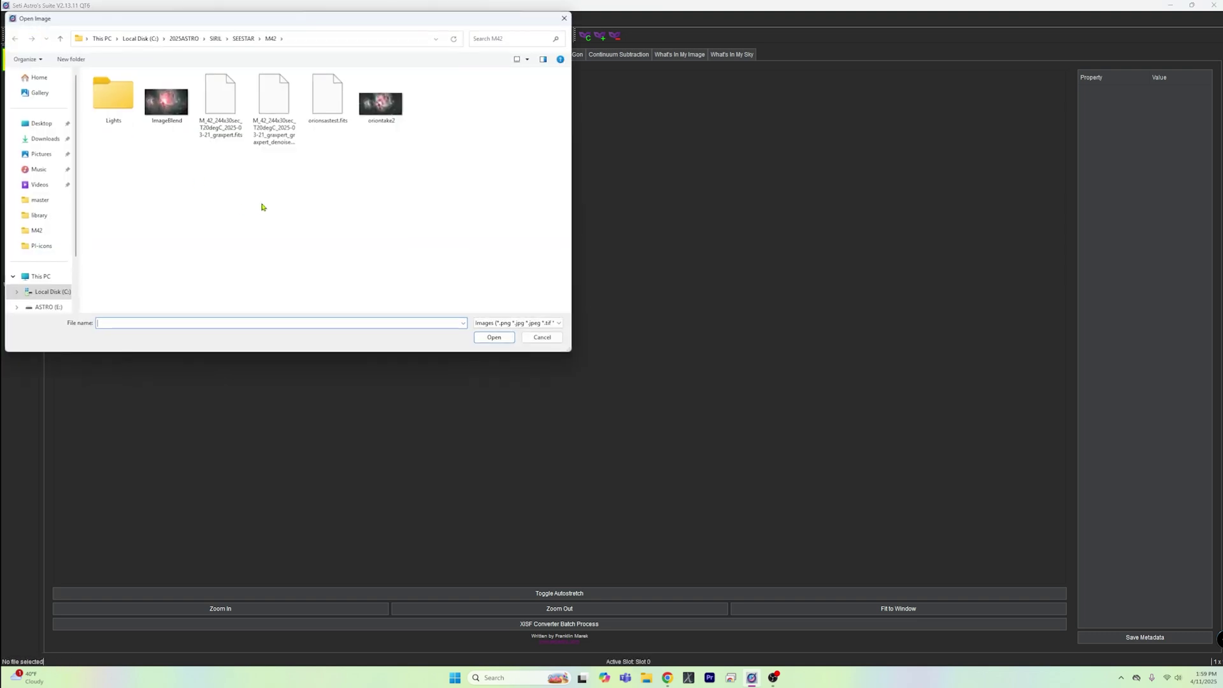
left_click(314, 103)
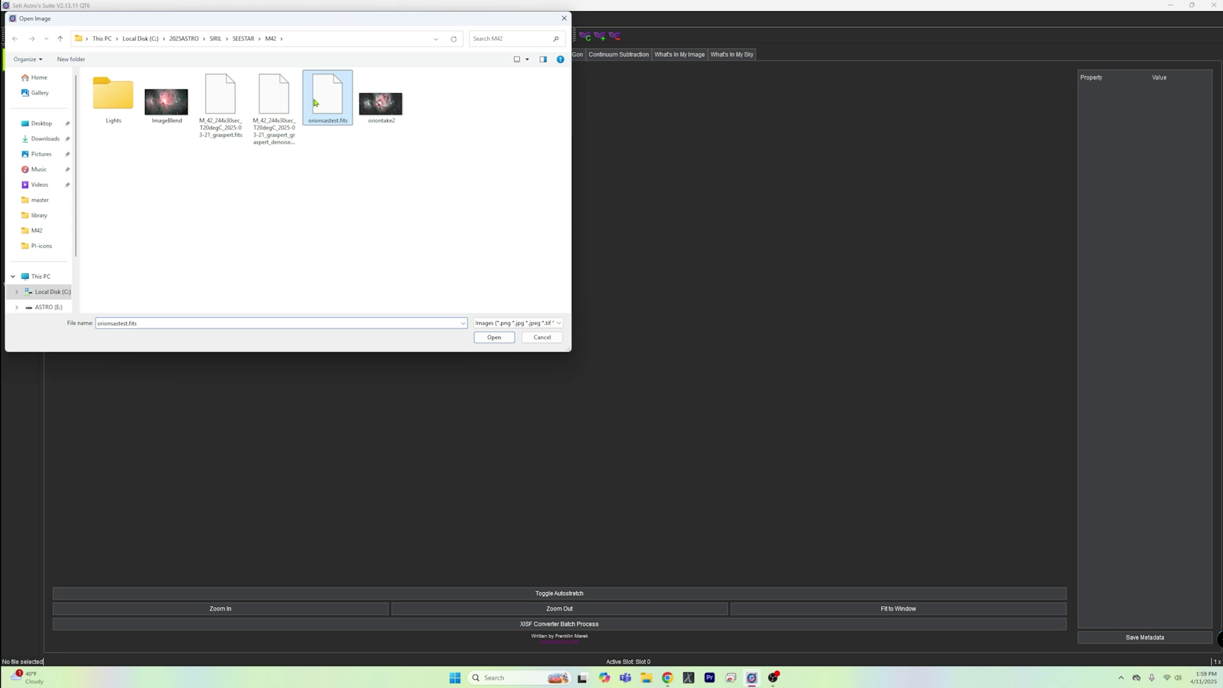
left_click(494, 338)
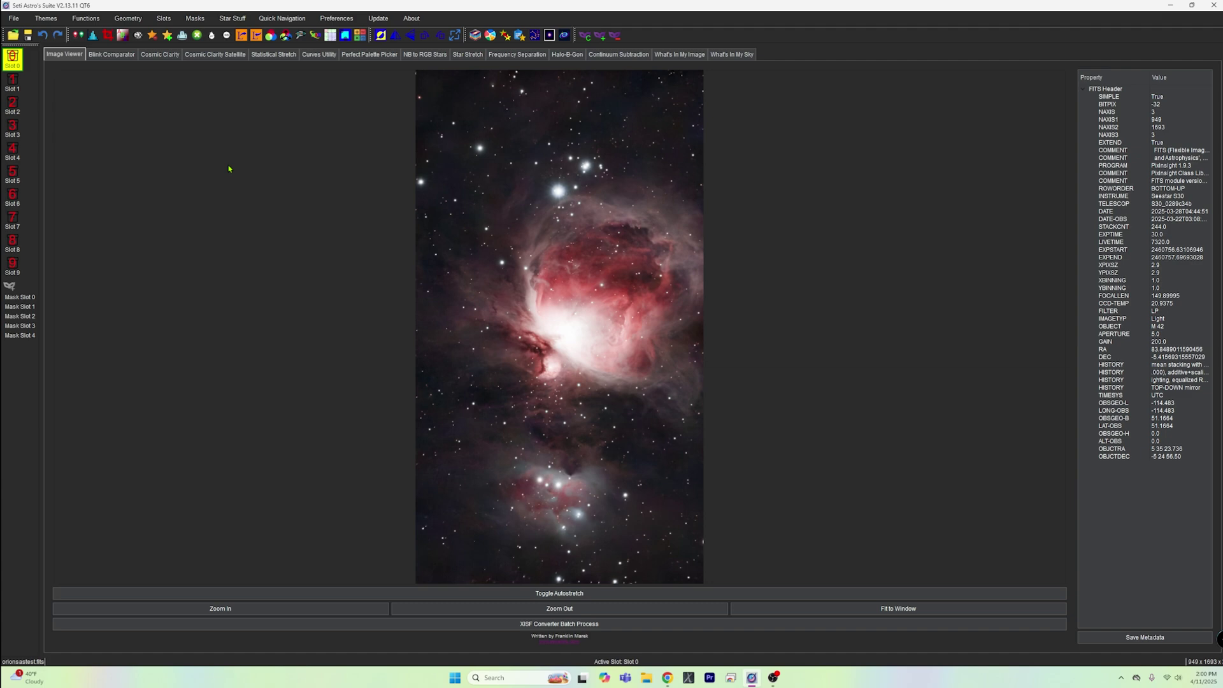
Move from the Cosmic Clarity tool to the Perfect Palette Picker tool.
left_click(164, 54)
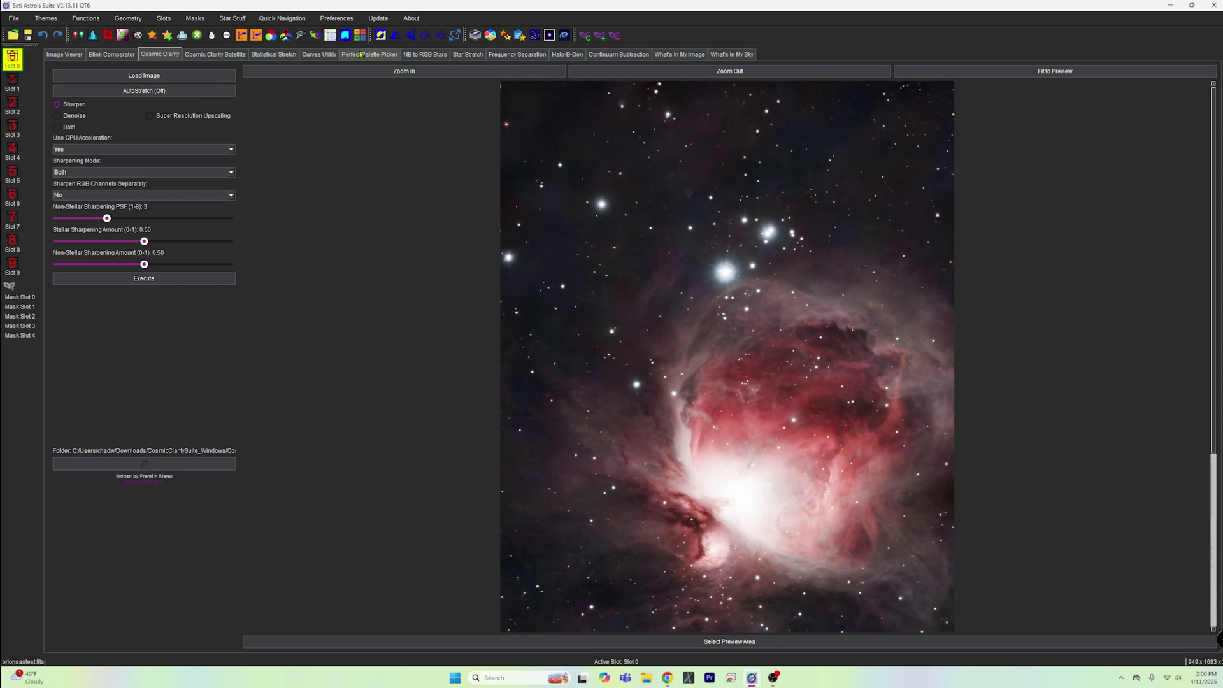
left_click(369, 56)
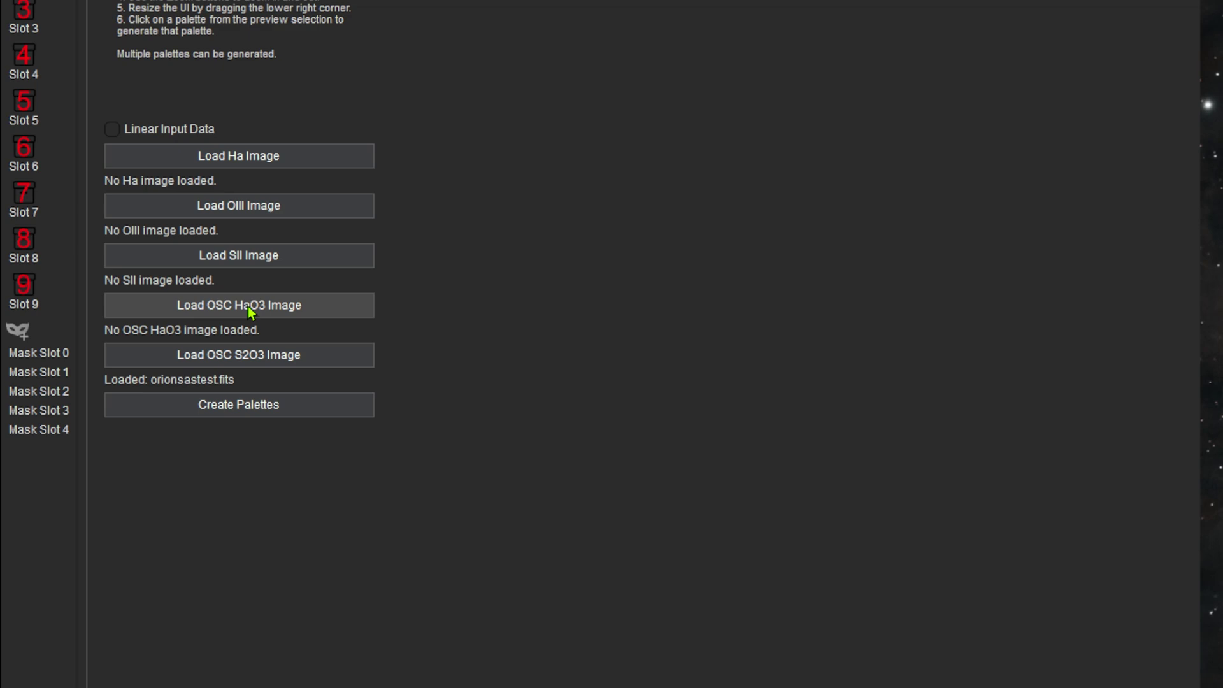
Load Slot 0 as the OSC HaO3 image, run Create Palettes, and dismiss the size-mismatch error.
left_click(250, 312)
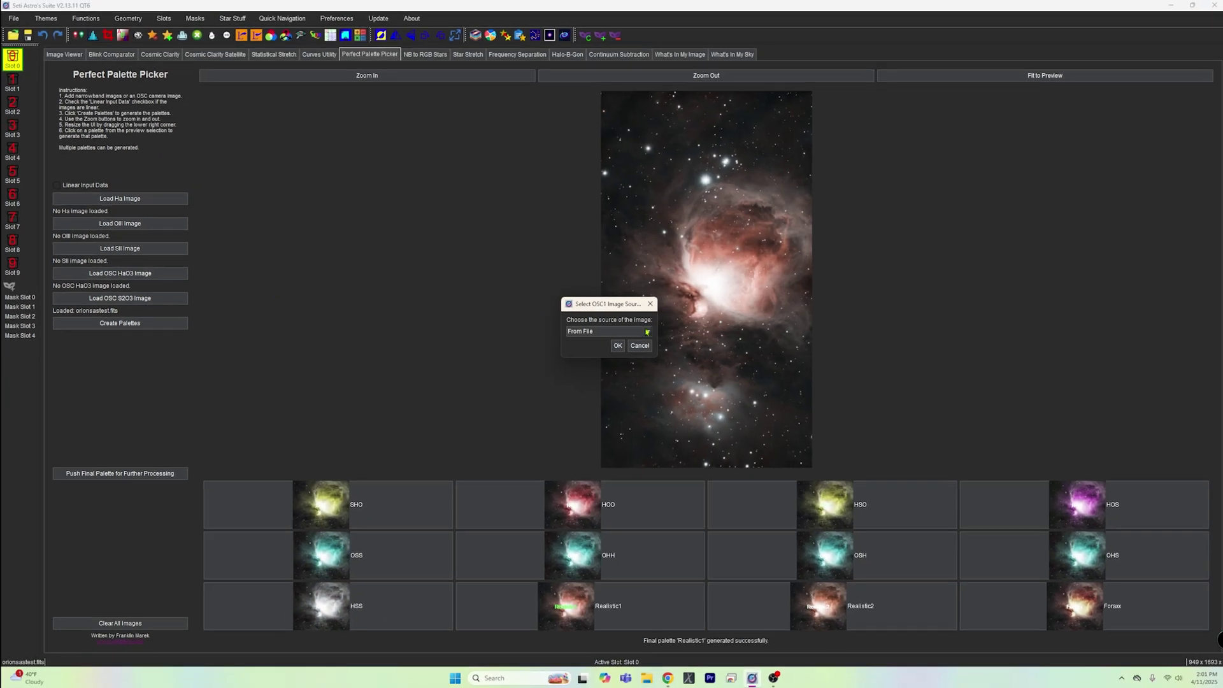
left_click(647, 332)
left_click(610, 343)
left_click(623, 348)
left_click(616, 346)
left_click(618, 345)
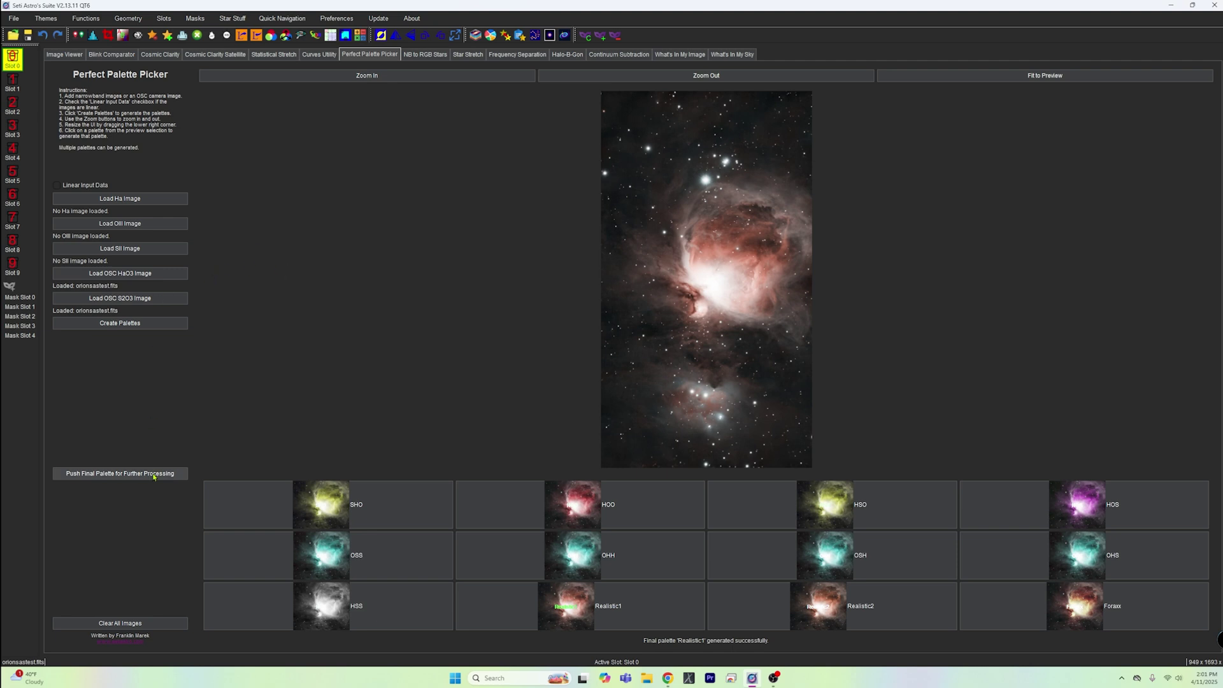
left_click(125, 325)
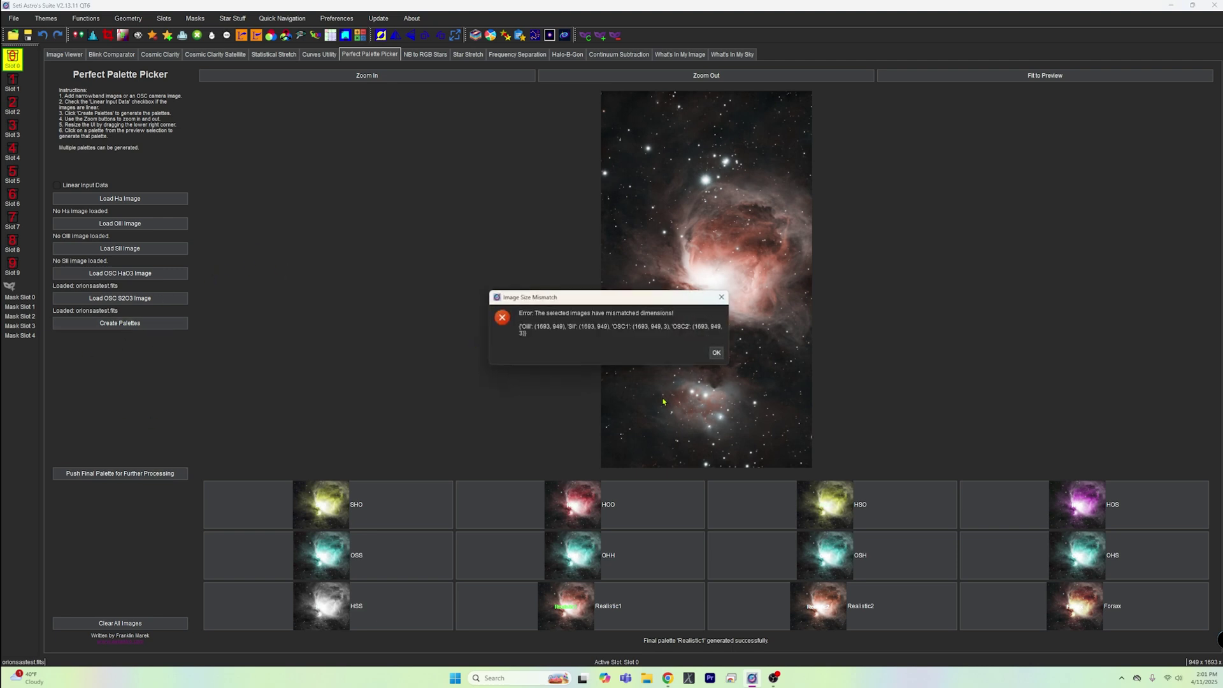
left_click(718, 352)
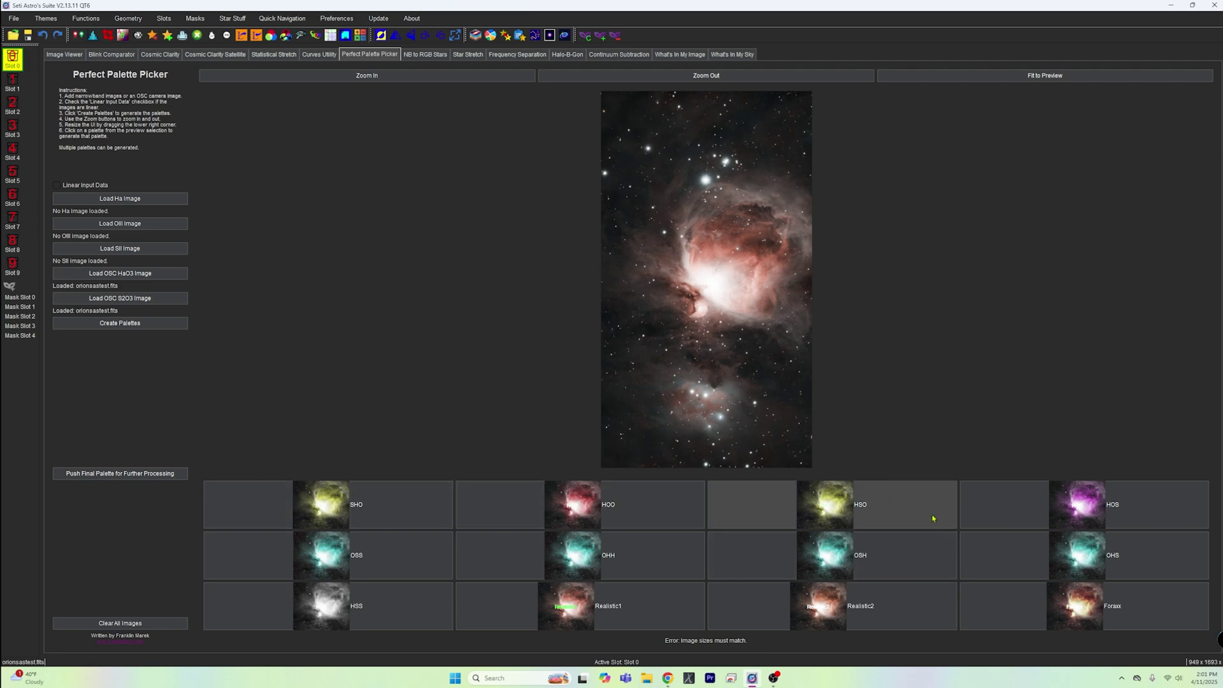
Preview the nebula in the SHO palette and zoom the preview in three times.
left_click(394, 511)
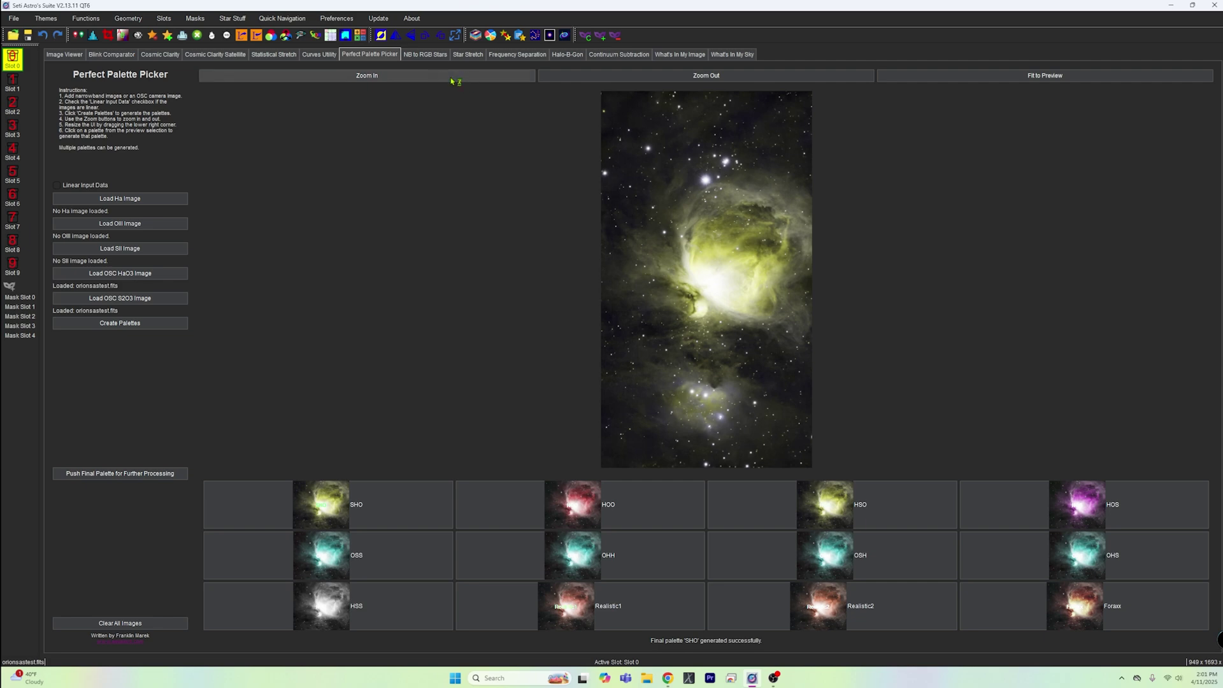
left_click(450, 78)
left_click(475, 78)
left_click(475, 78)
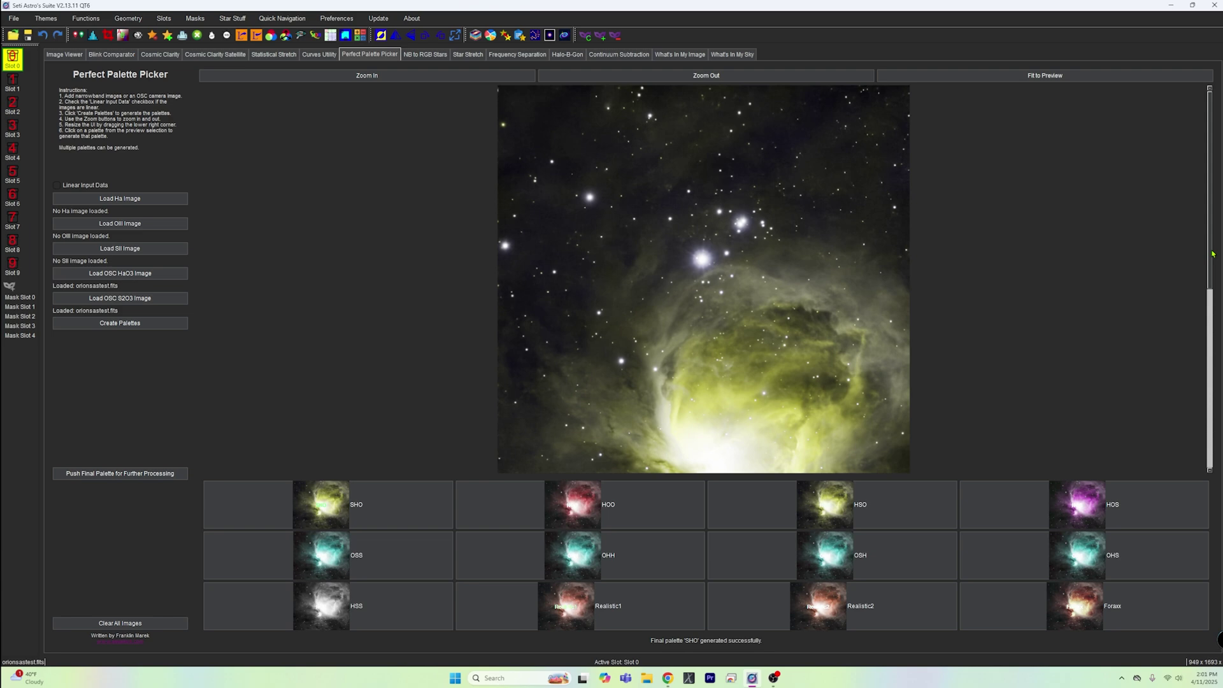
left_click_drag(1212, 256, 1212, 357)
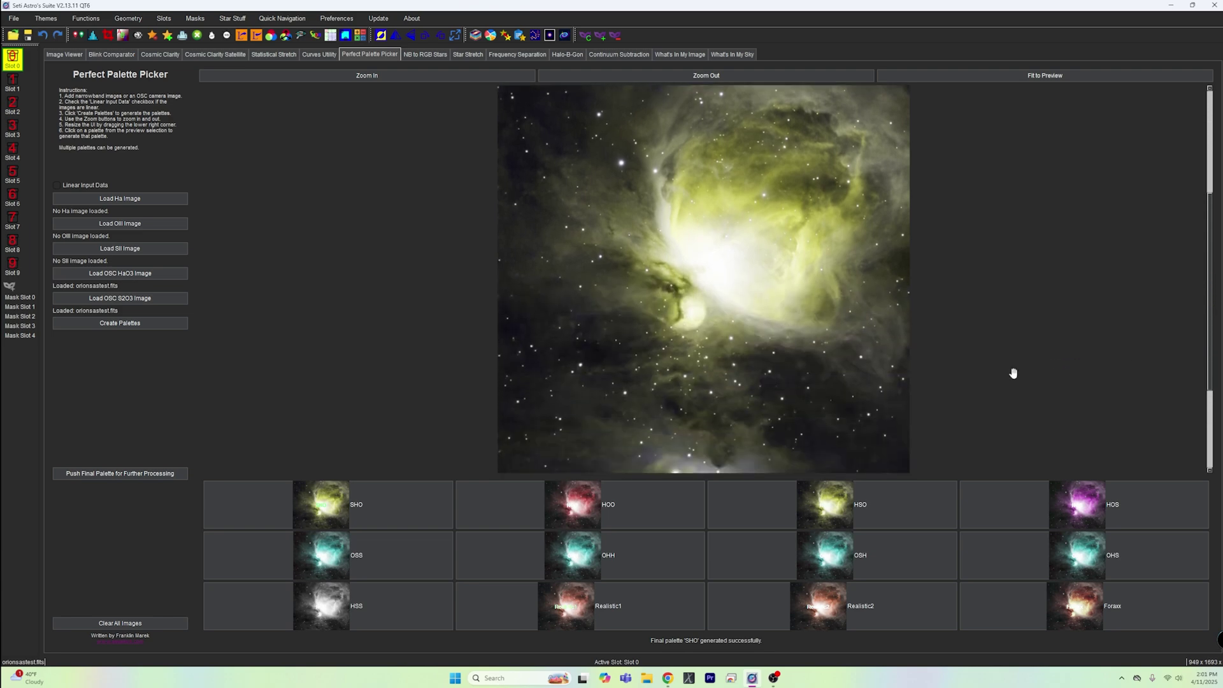
Compare HOO, HSO, HOS, OSS, HSS, Realistic1 and Realistic2, then choose Foraxx.
left_click(654, 508)
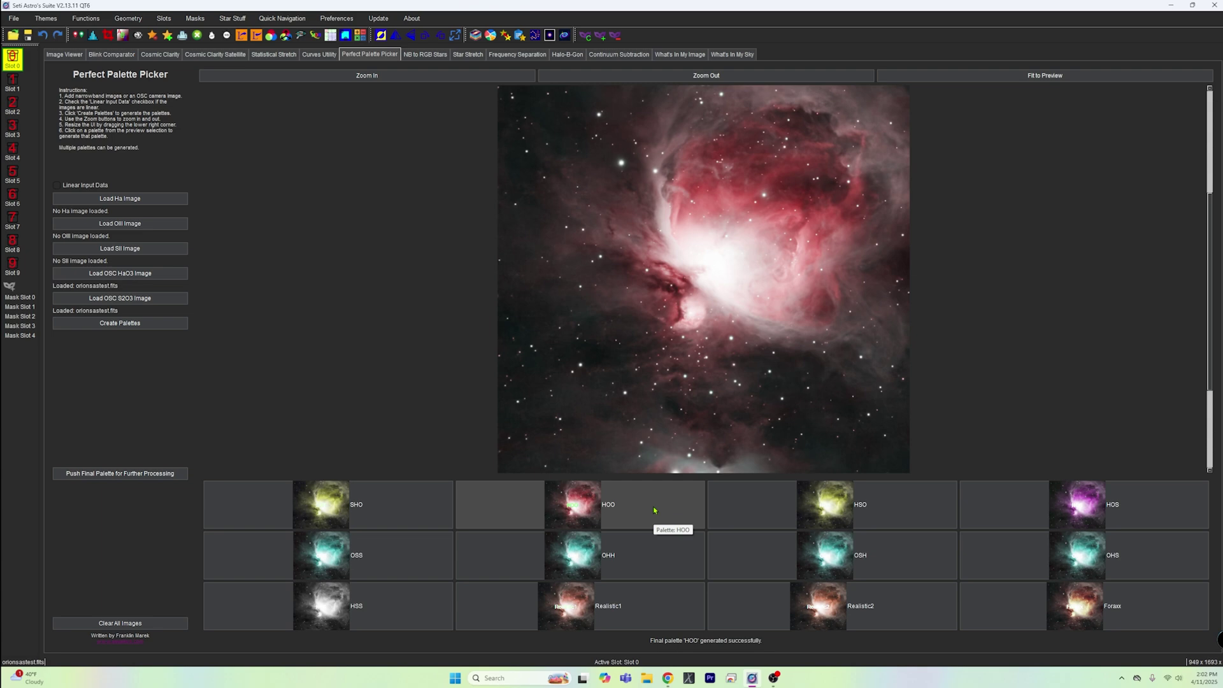
left_click(891, 506)
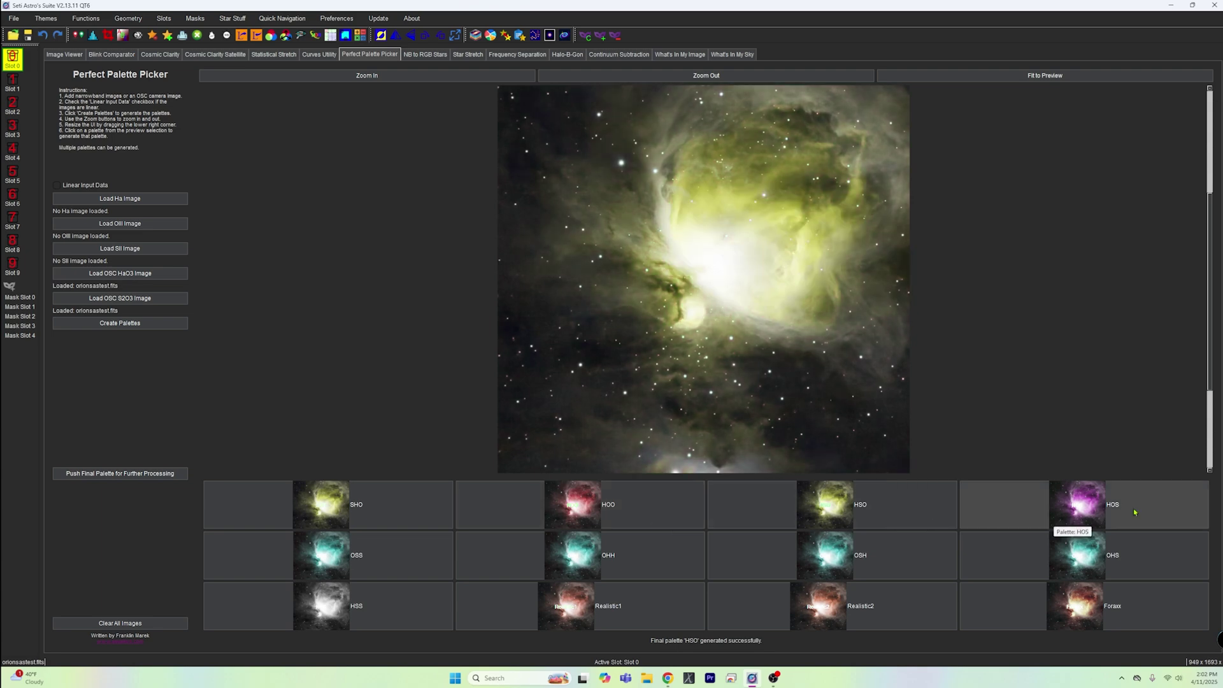
left_click(1133, 508)
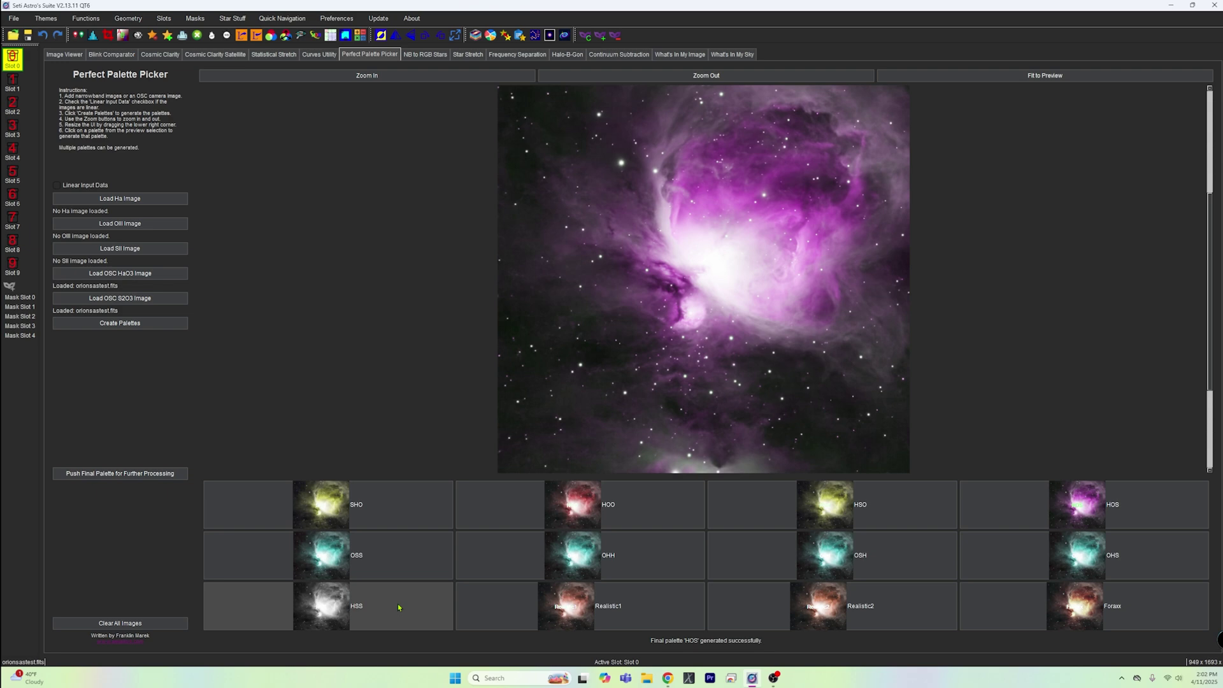
left_click(432, 550)
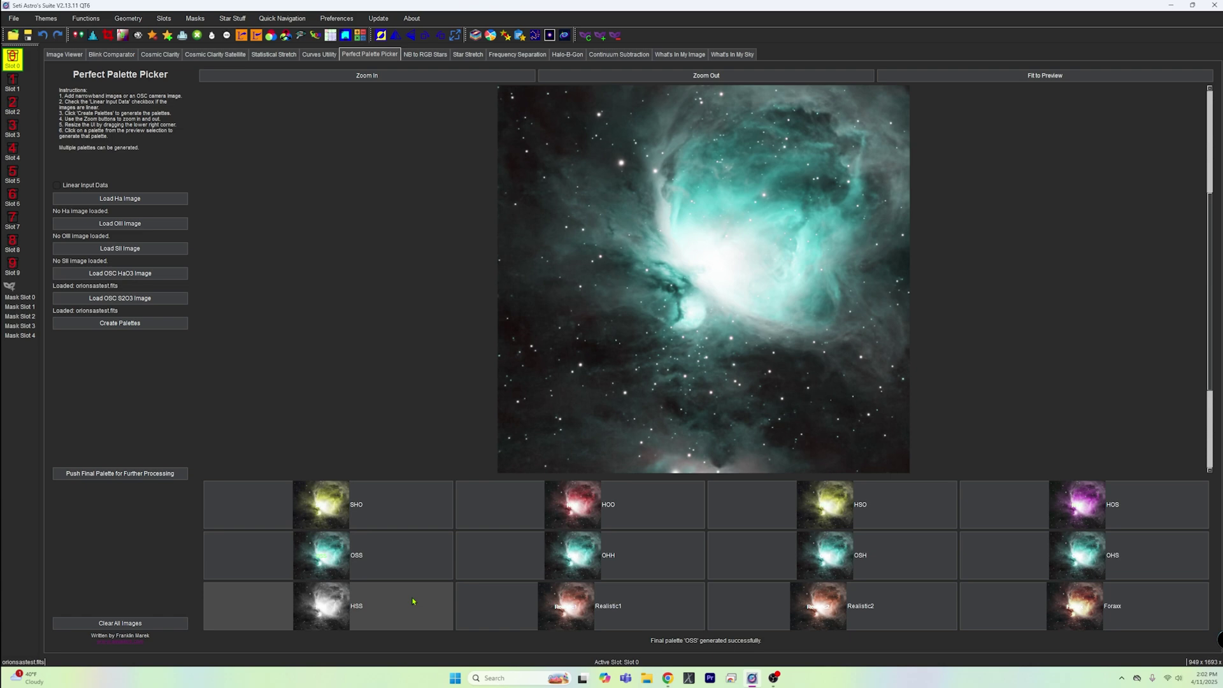
left_click(414, 600)
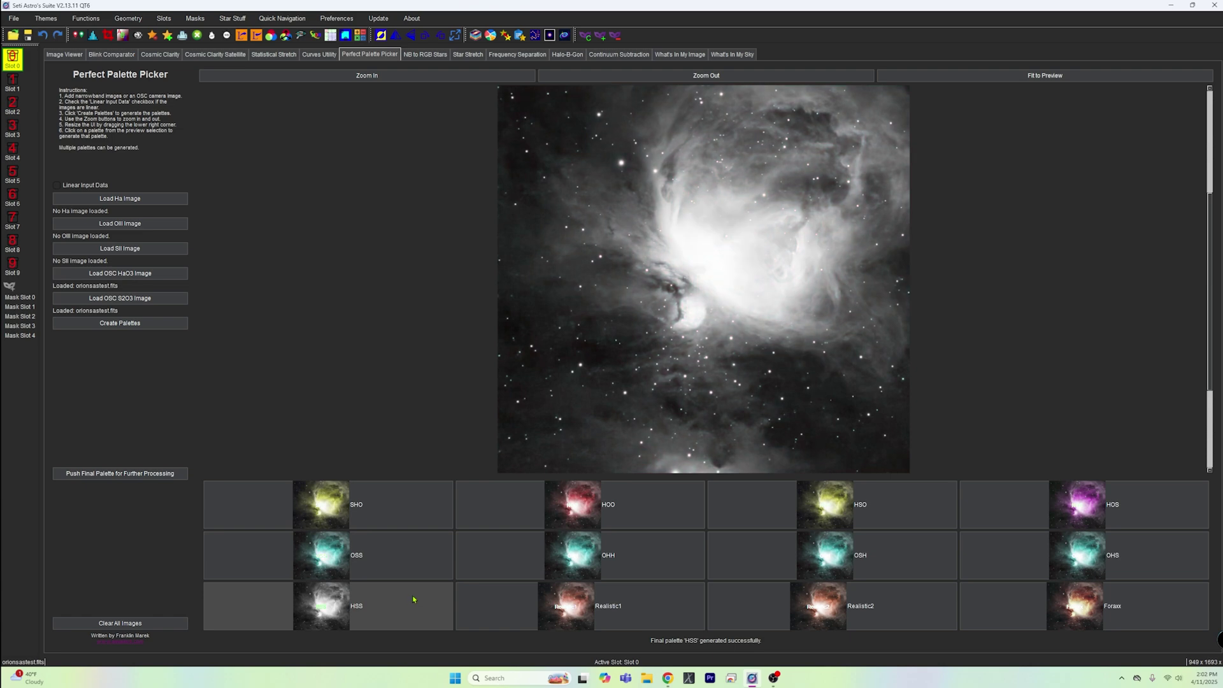
left_click(694, 604)
left_click(915, 600)
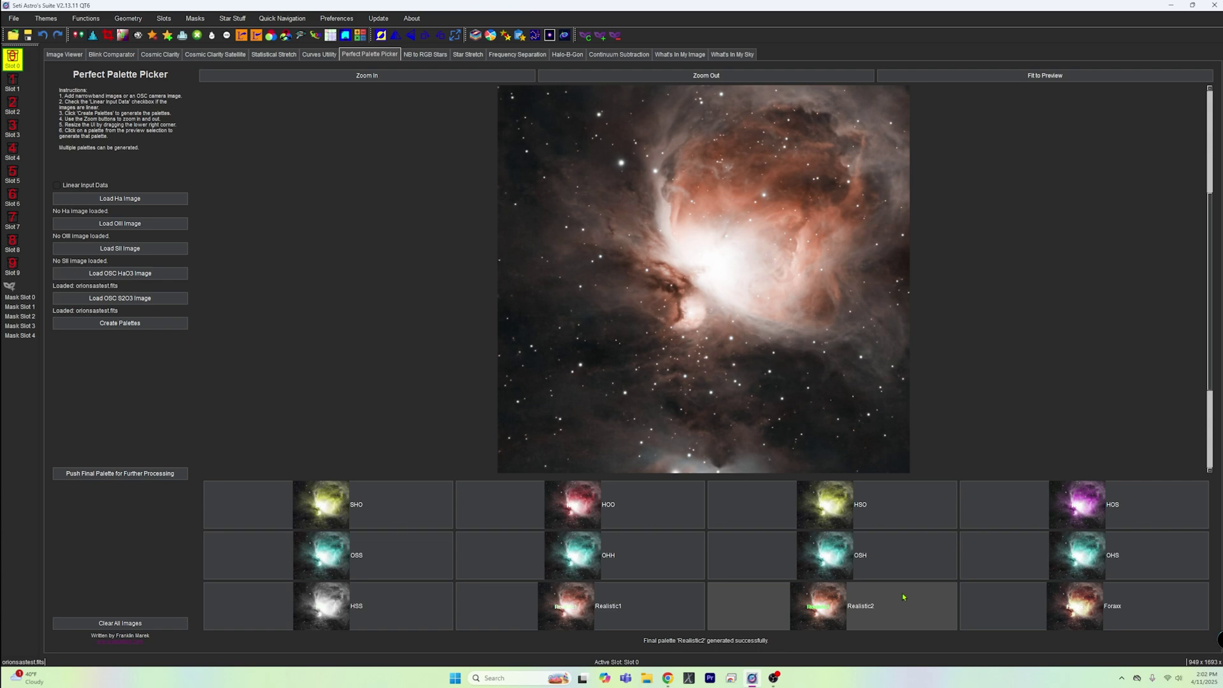
left_click(1059, 603)
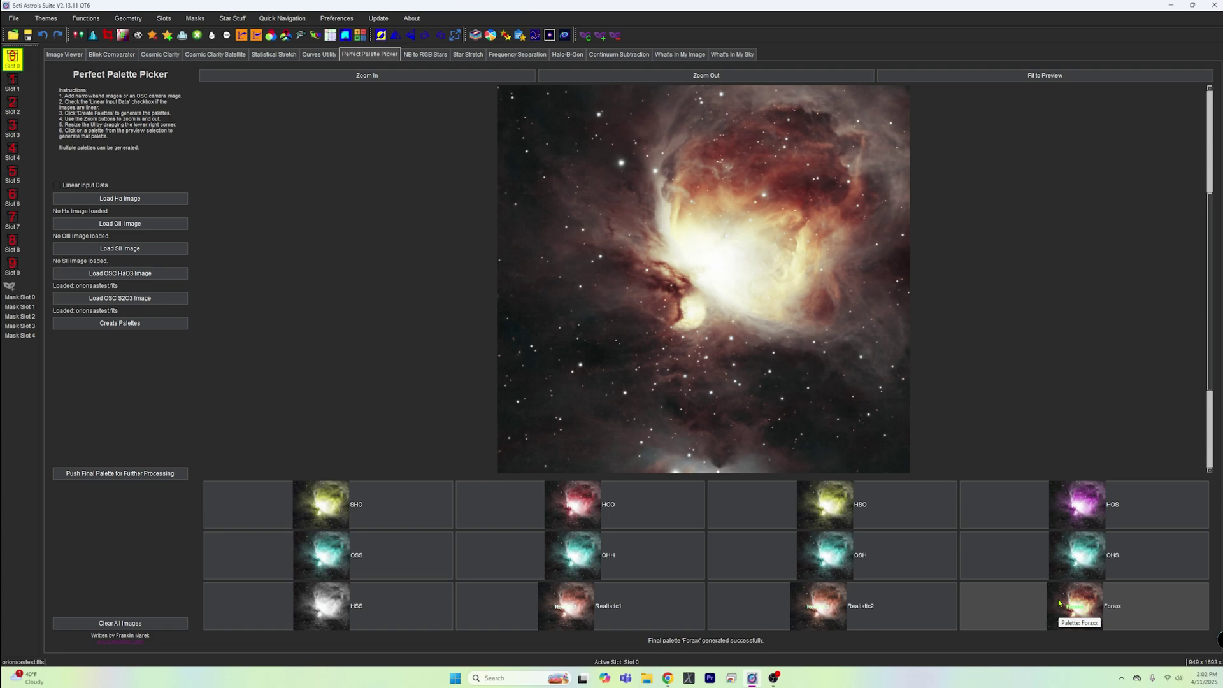
Zoom the preview back out and push the Foraxx result on for further processing.
left_click(692, 81)
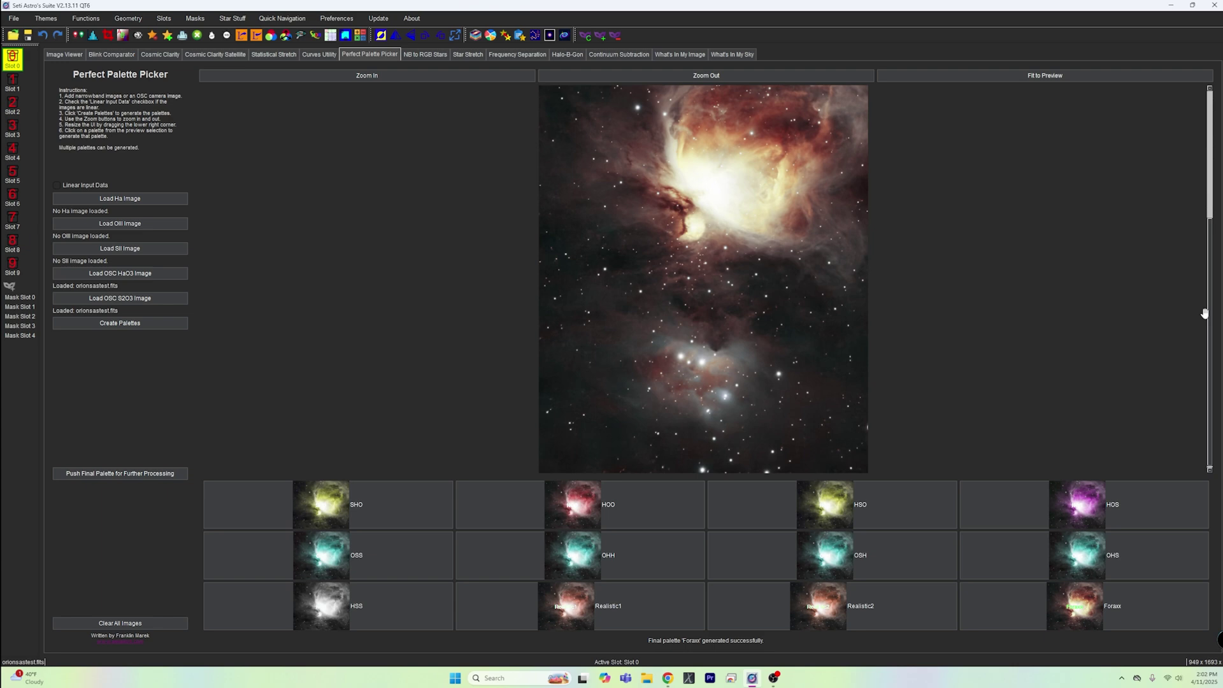
scroll(854, 261, "up", 2)
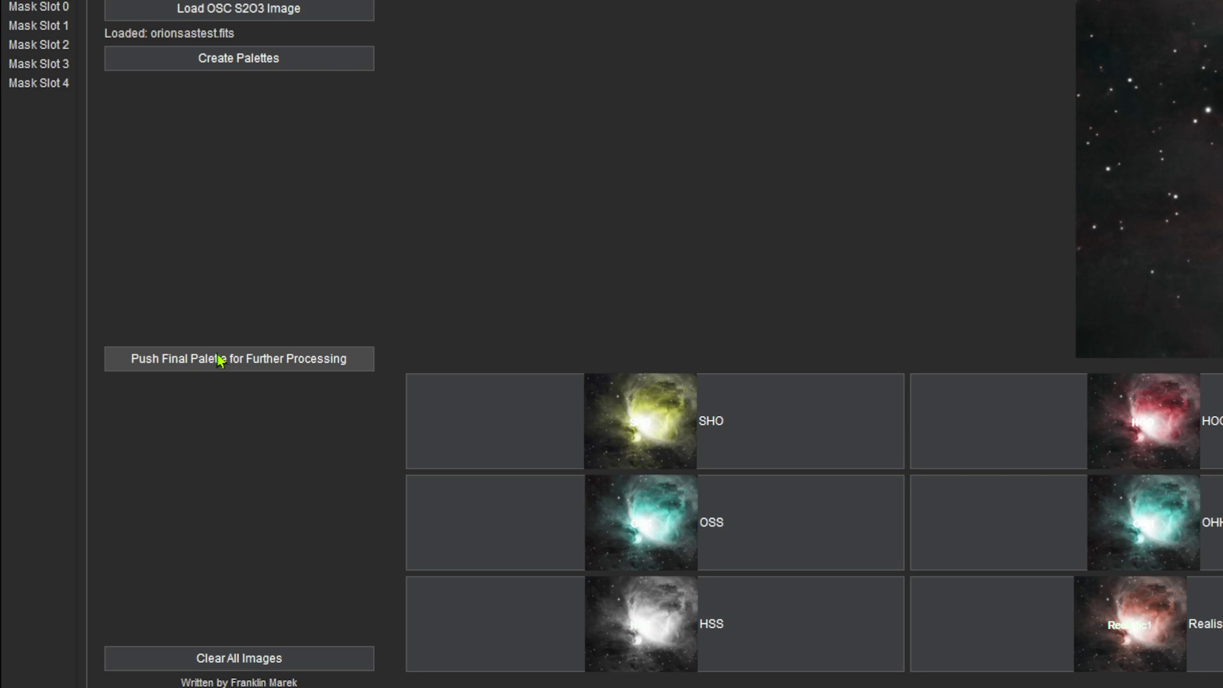
left_click(218, 361)
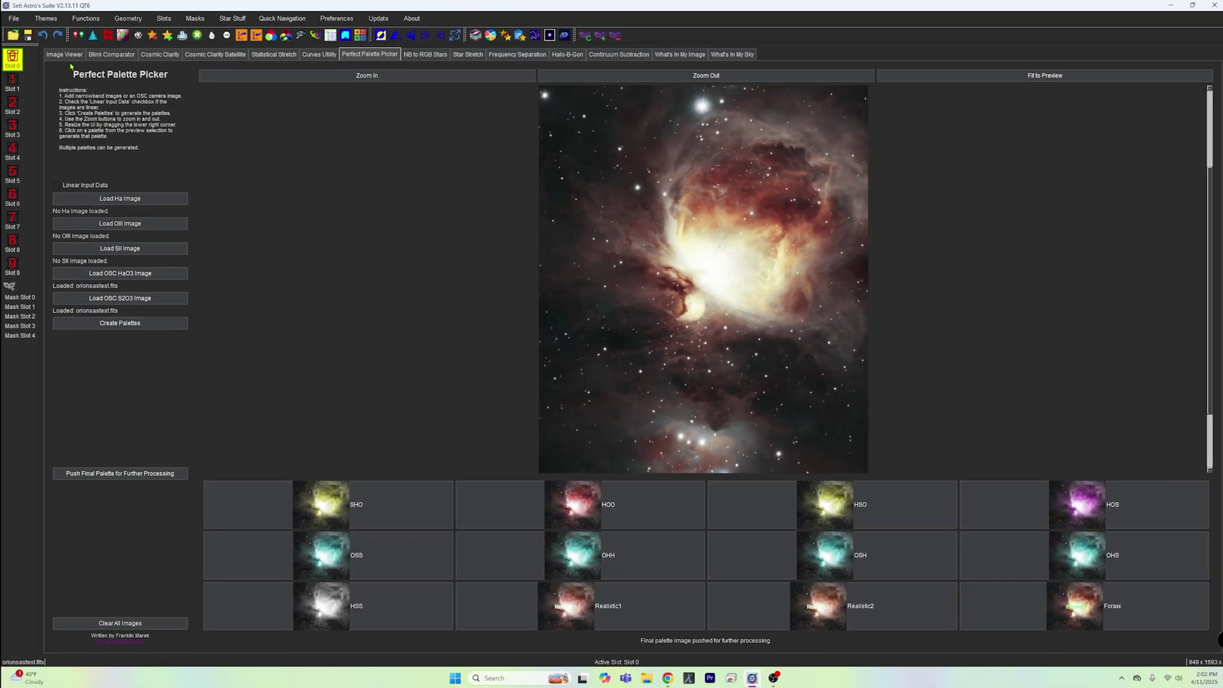
In the image viewer, zoom into the nebula core, then back out to the full frame.
left_click(71, 55)
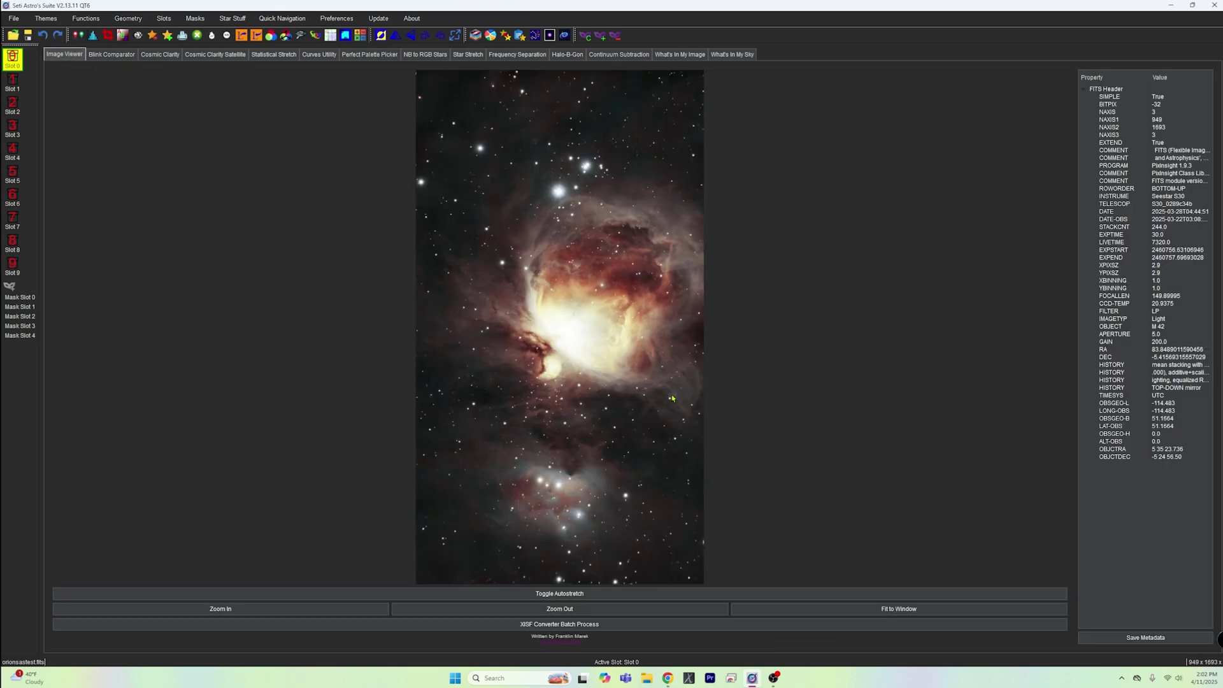
scroll(618, 362, "up", 2)
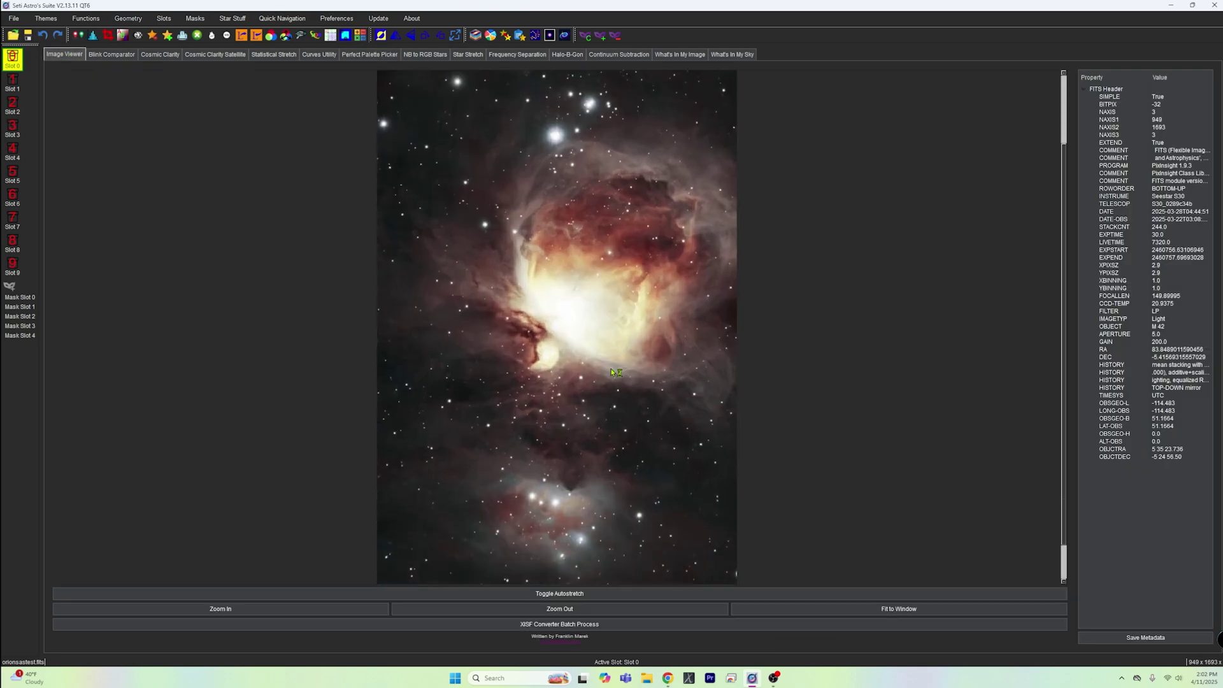
left_click(325, 611)
left_click(325, 611)
left_click(325, 610)
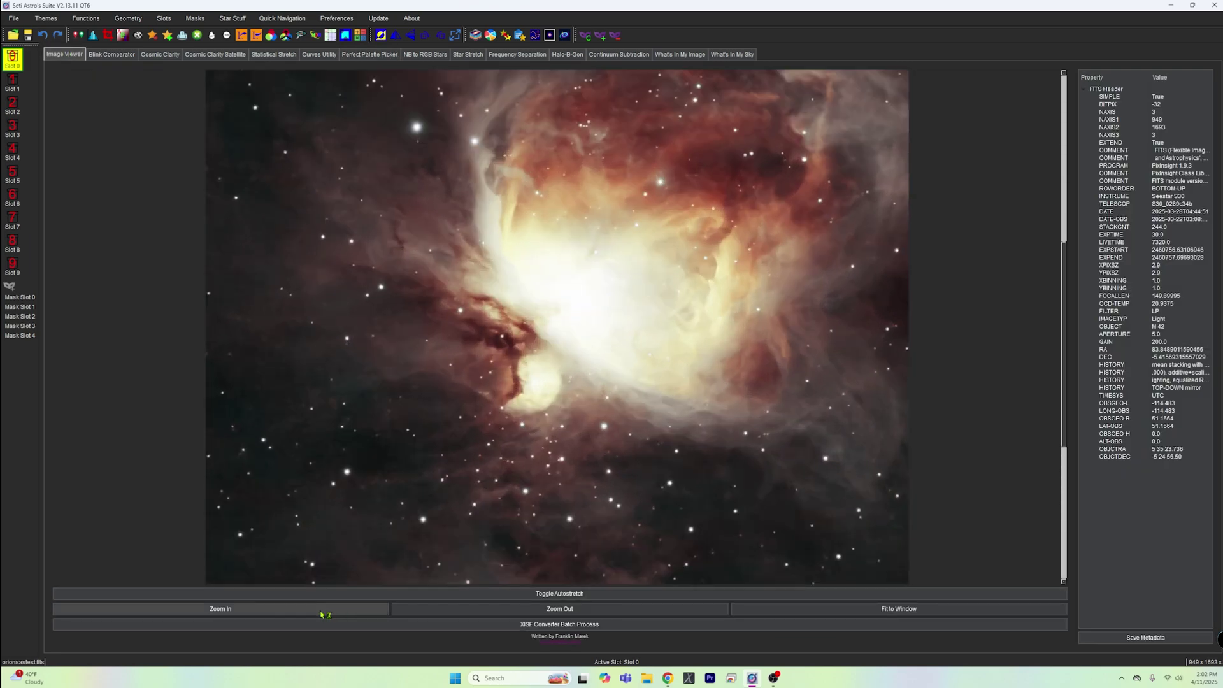
left_click(605, 614)
left_click(602, 614)
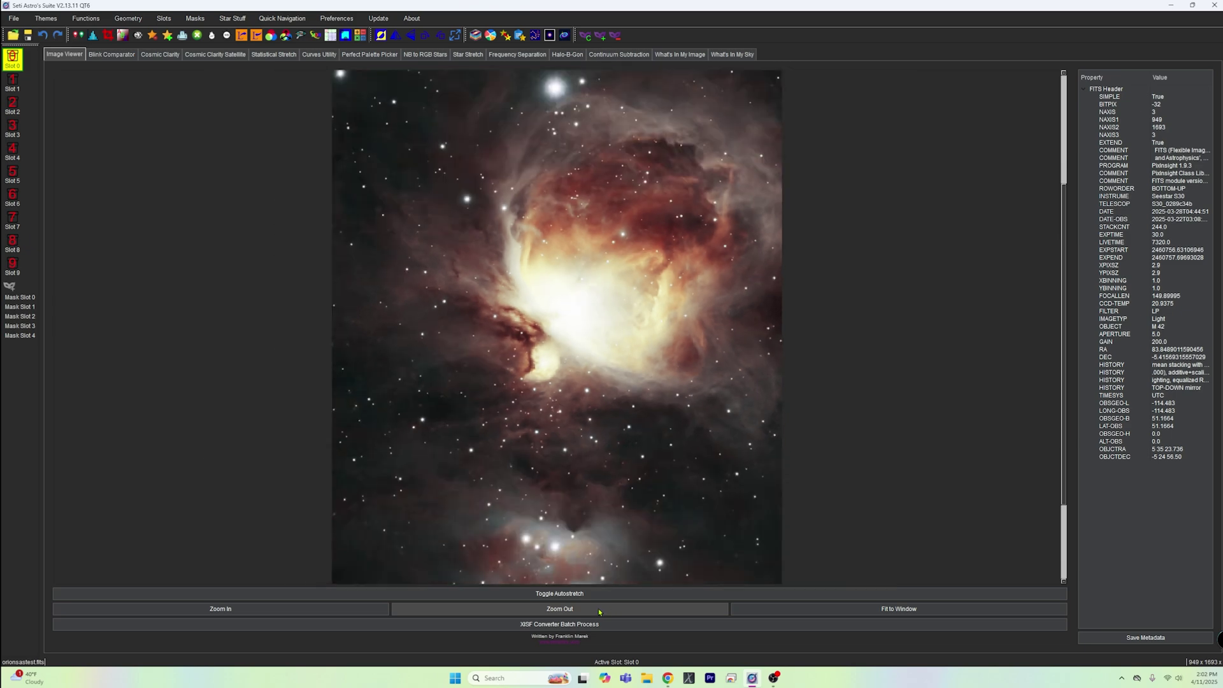
left_click(597, 615)
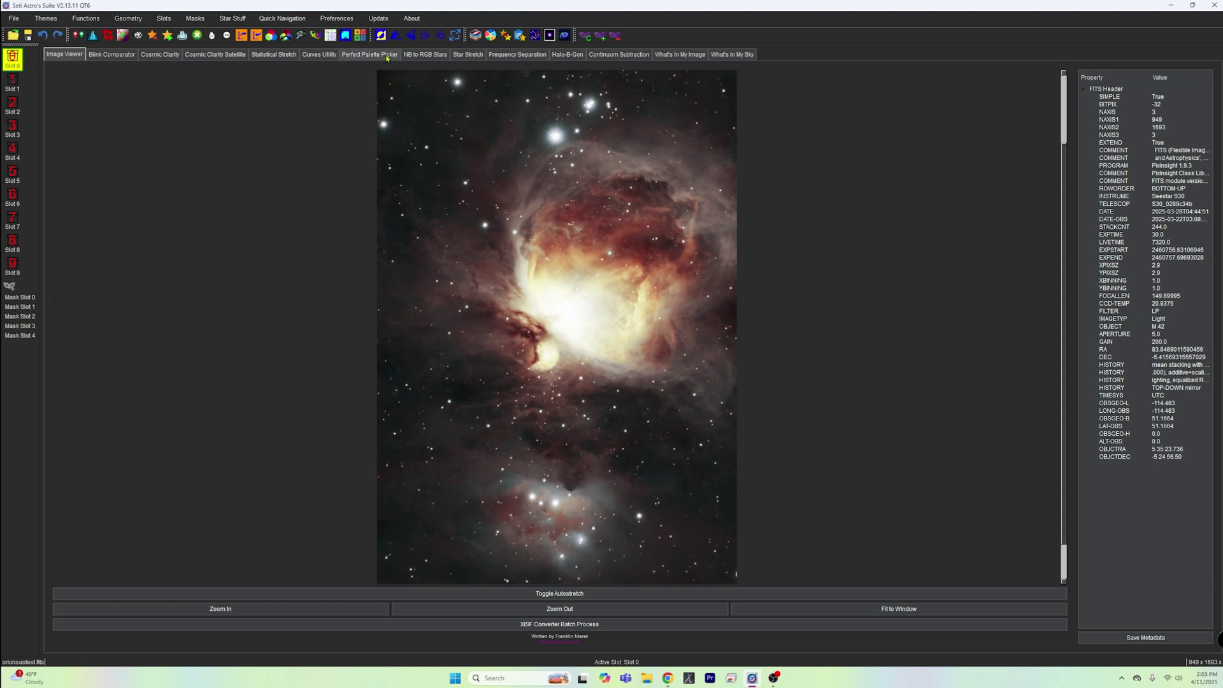
Open Curves Utility and view the Create Mask window zoomed out to the whole nebula, then close it.
left_click(320, 55)
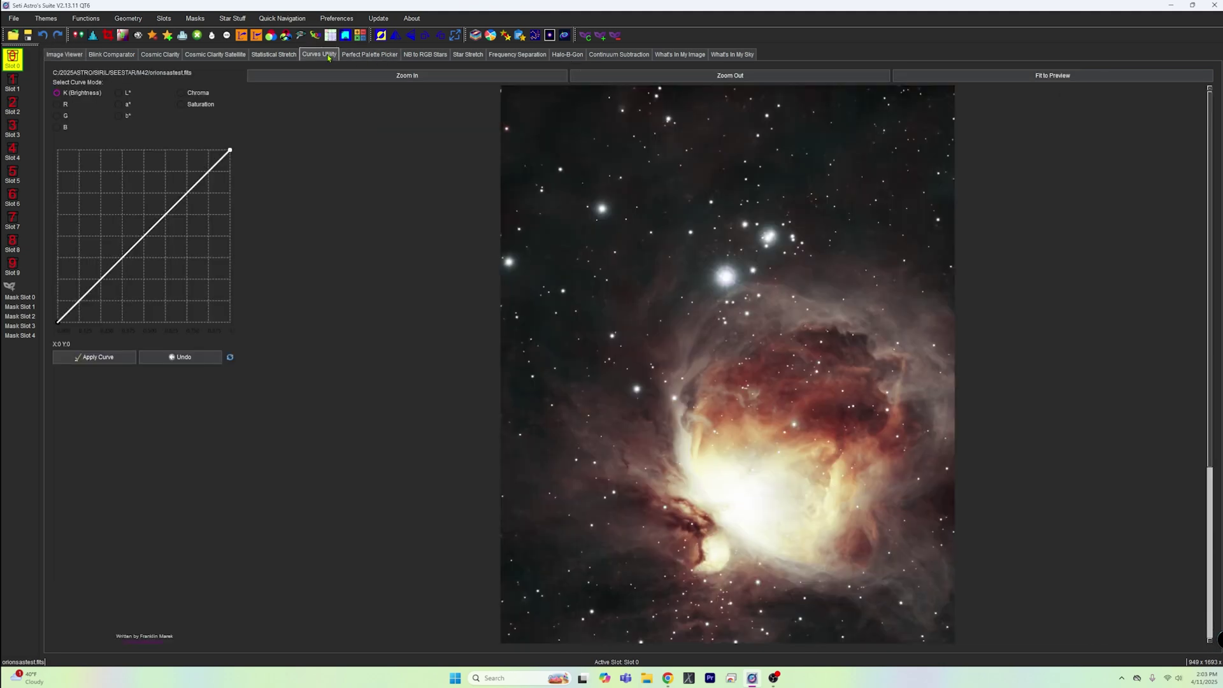
left_click(592, 36)
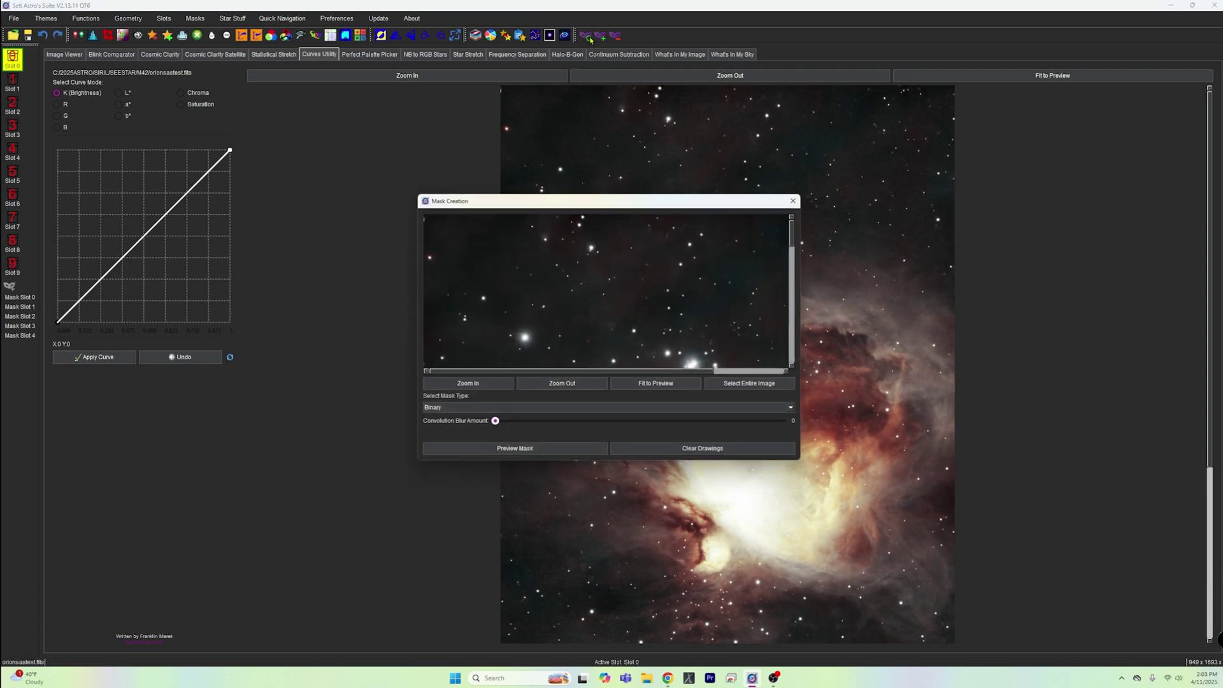
left_click(583, 390)
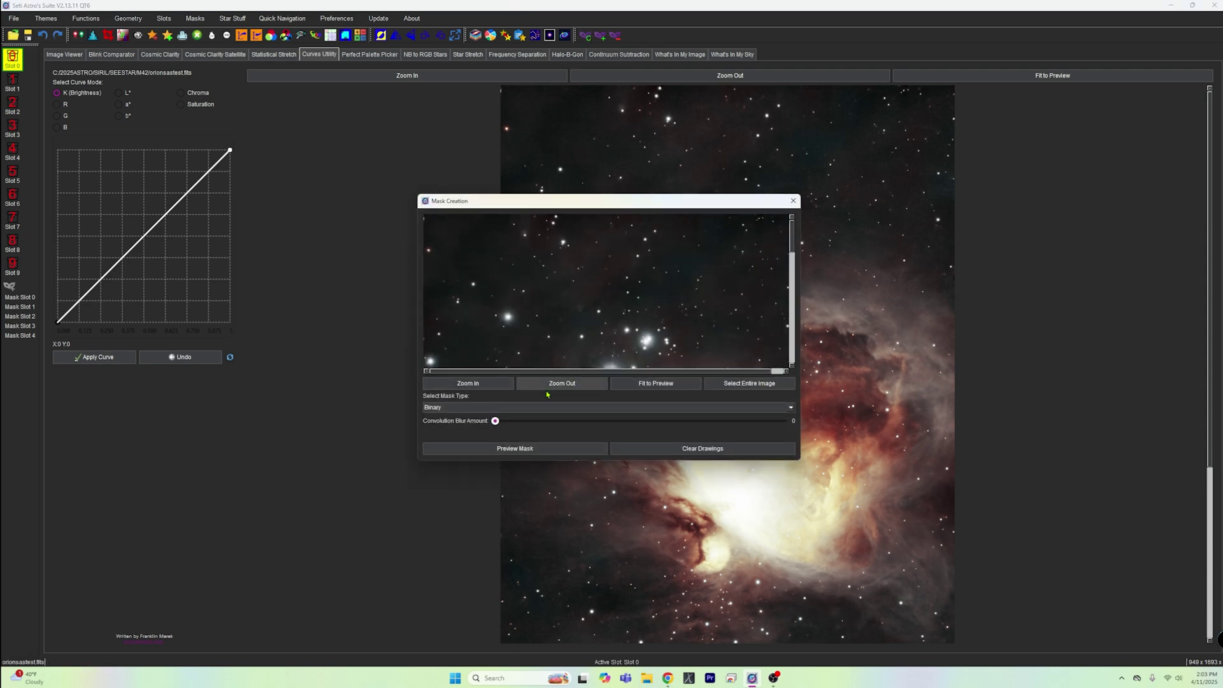
left_click(553, 386)
left_click(554, 386)
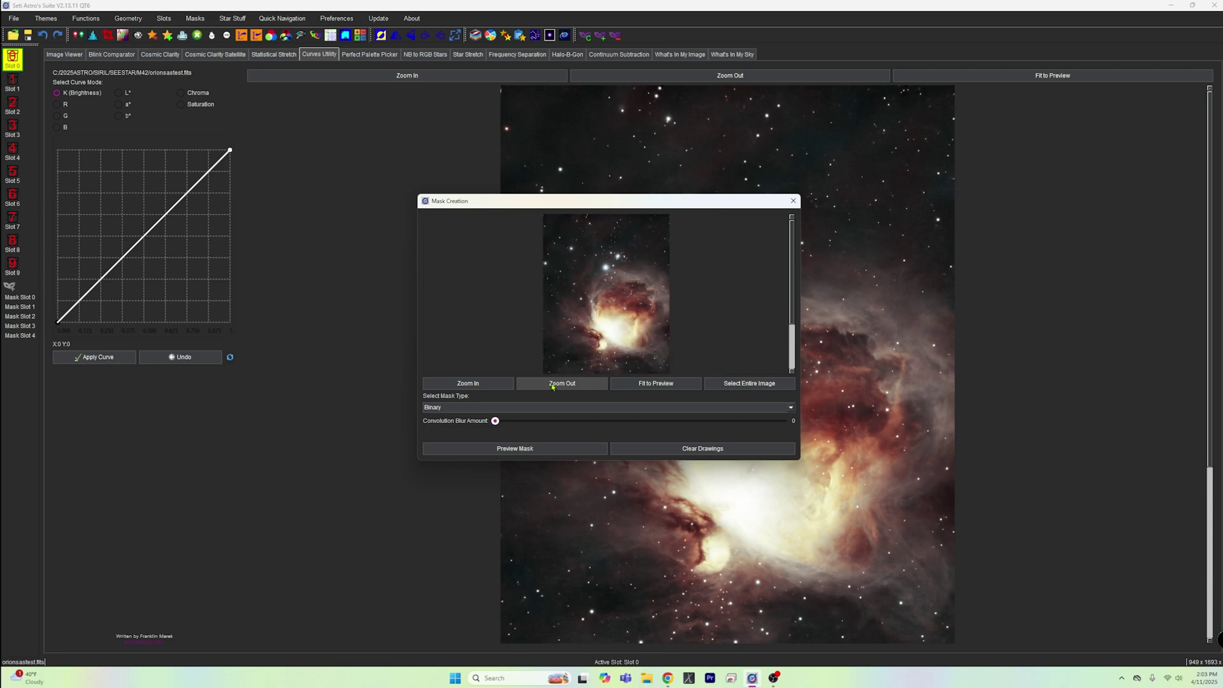
left_click(730, 384)
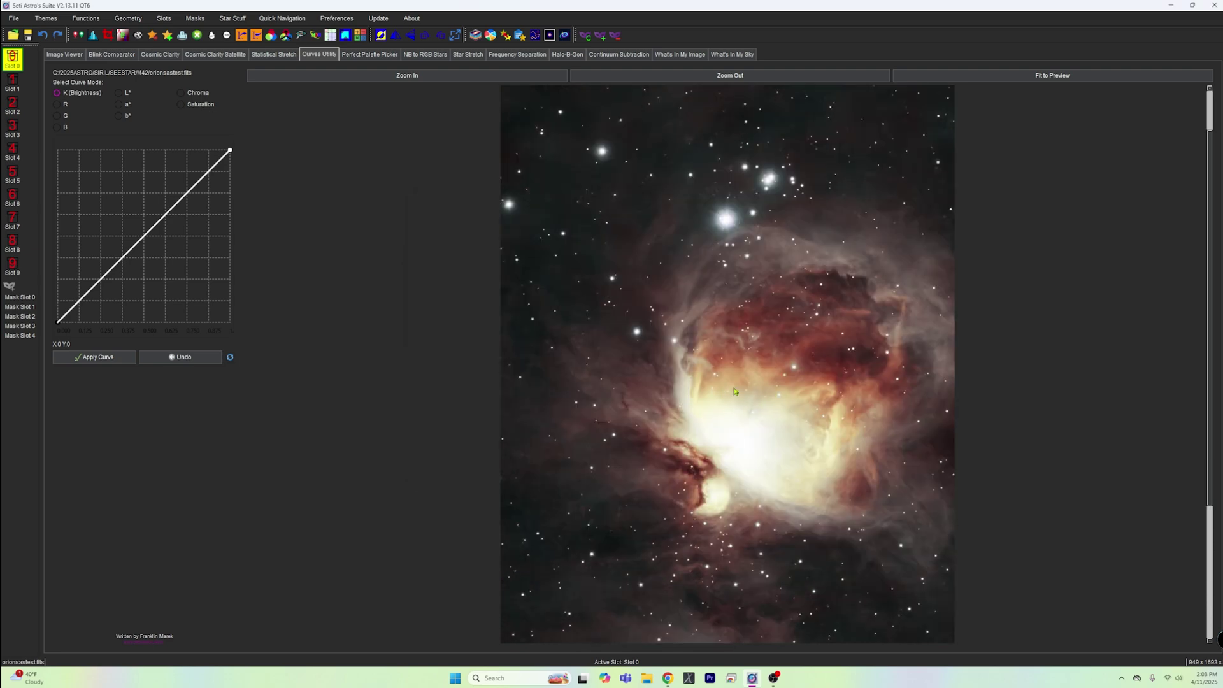
Add a control point mid-curve on the Saturation curve and nudge it slightly upward.
scroll(732, 391, "down", 2)
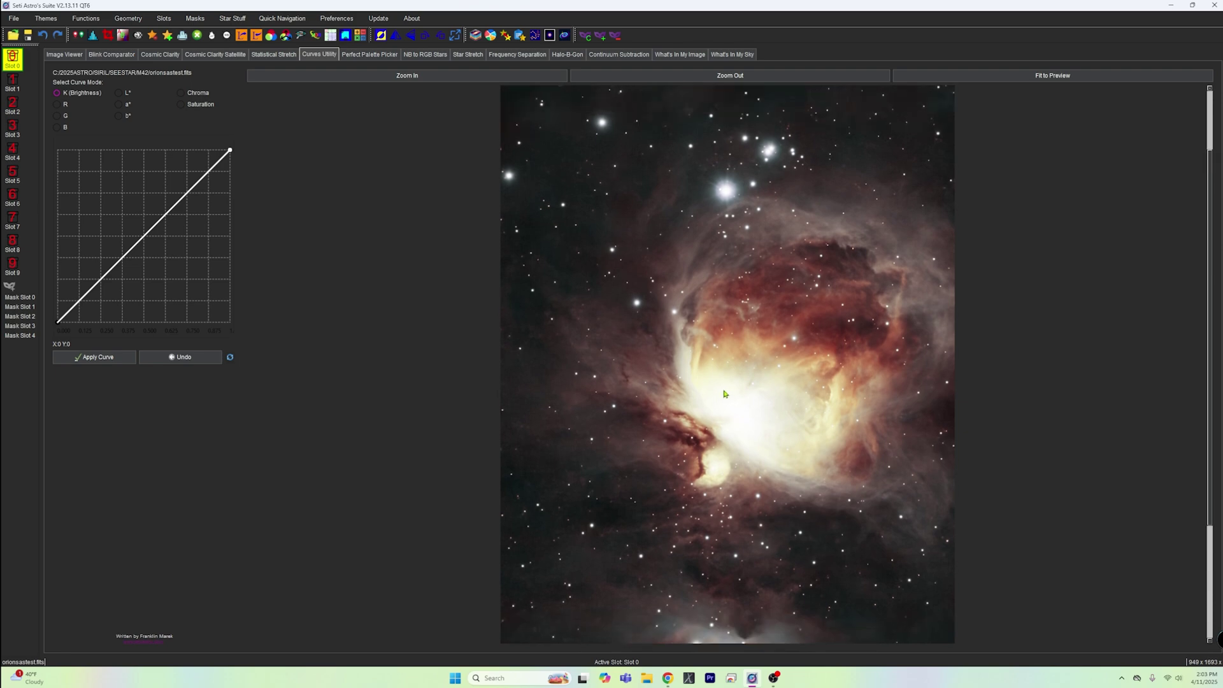
left_click(149, 232)
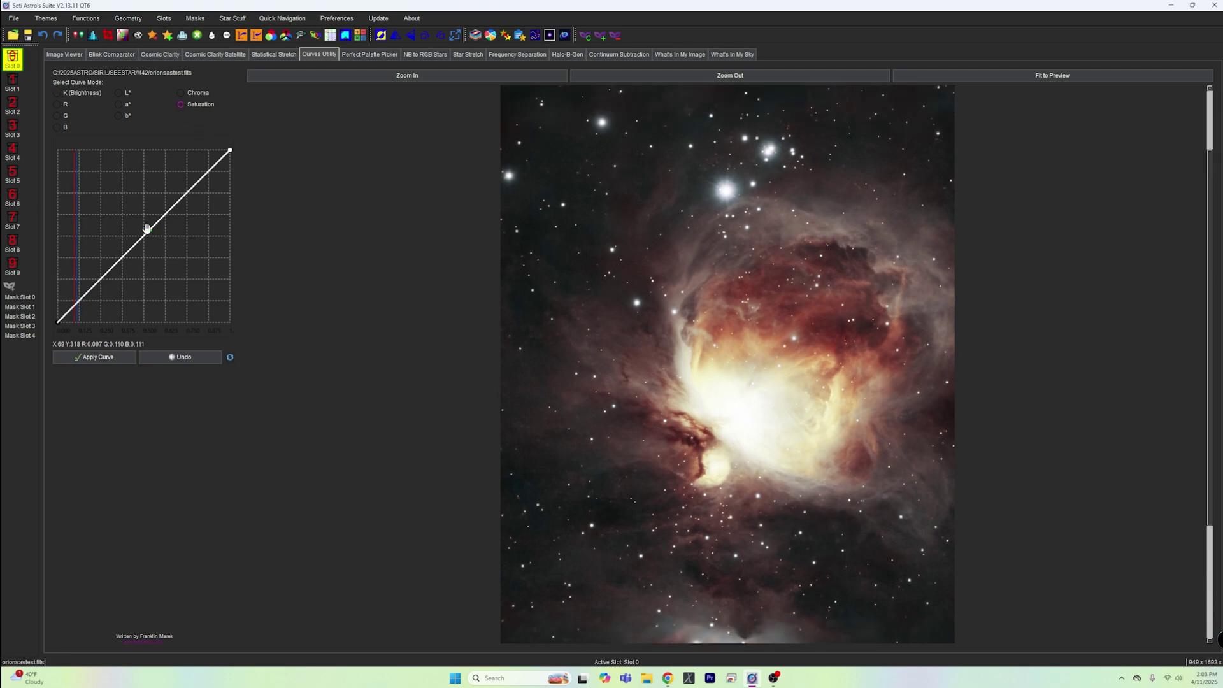
mouse_move(149, 229)
left_mouse_down()
mouse_move(132, 210)
mouse_move(174, 248)
mouse_move(152, 225)
left_mouse_up()
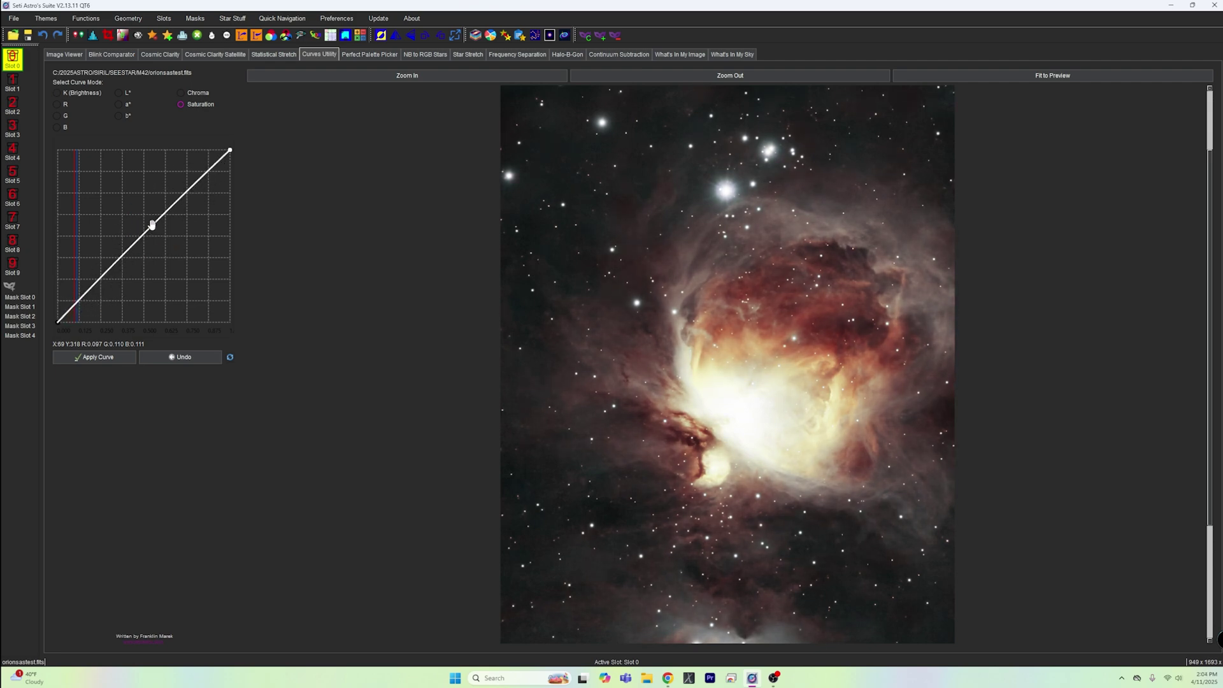
Fit the mask preview, outline the bright core, and preview it as a Chrominance mask.
left_click(585, 35)
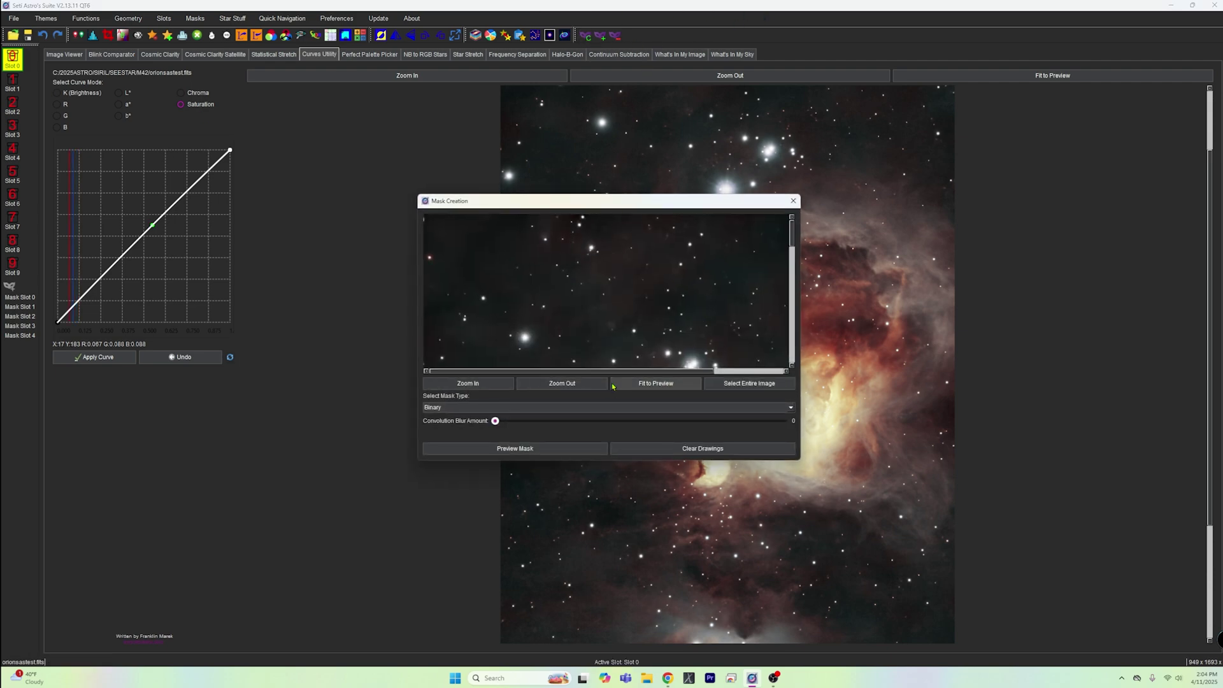
left_click(579, 385)
left_click(656, 383)
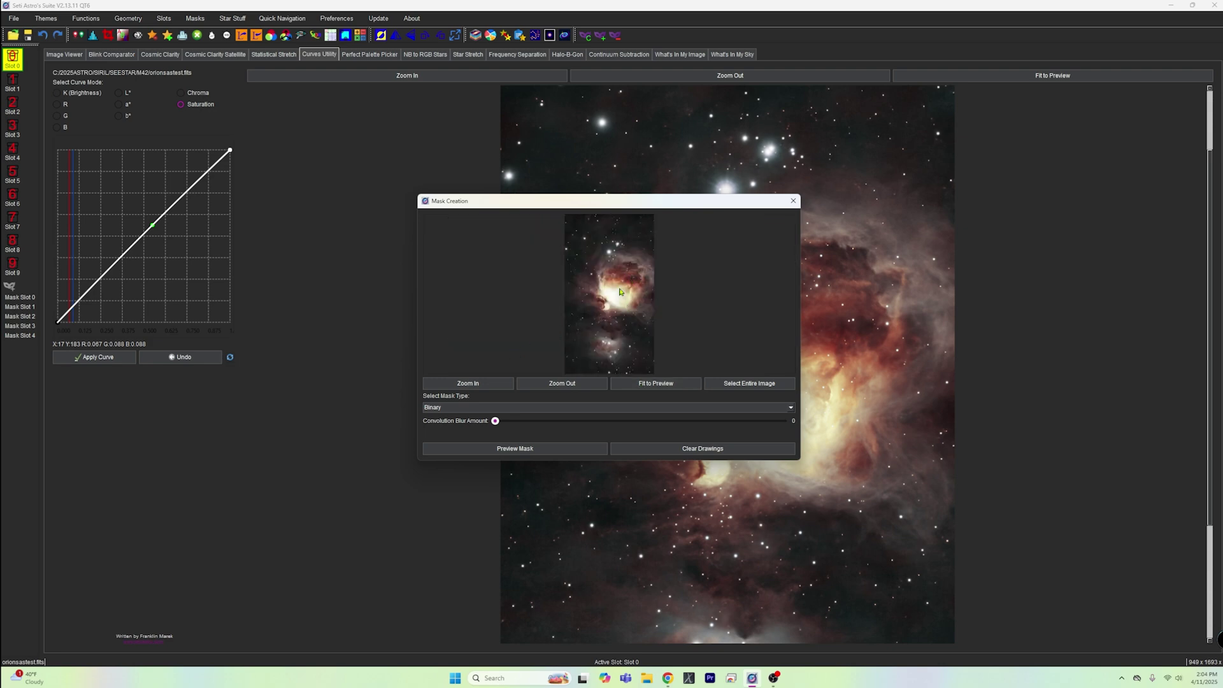
mouse_move(637, 265)
left_mouse_down()
mouse_move(612, 261)
mouse_move(601, 307)
mouse_move(644, 313)
mouse_move(648, 271)
mouse_move(632, 259)
left_mouse_up()
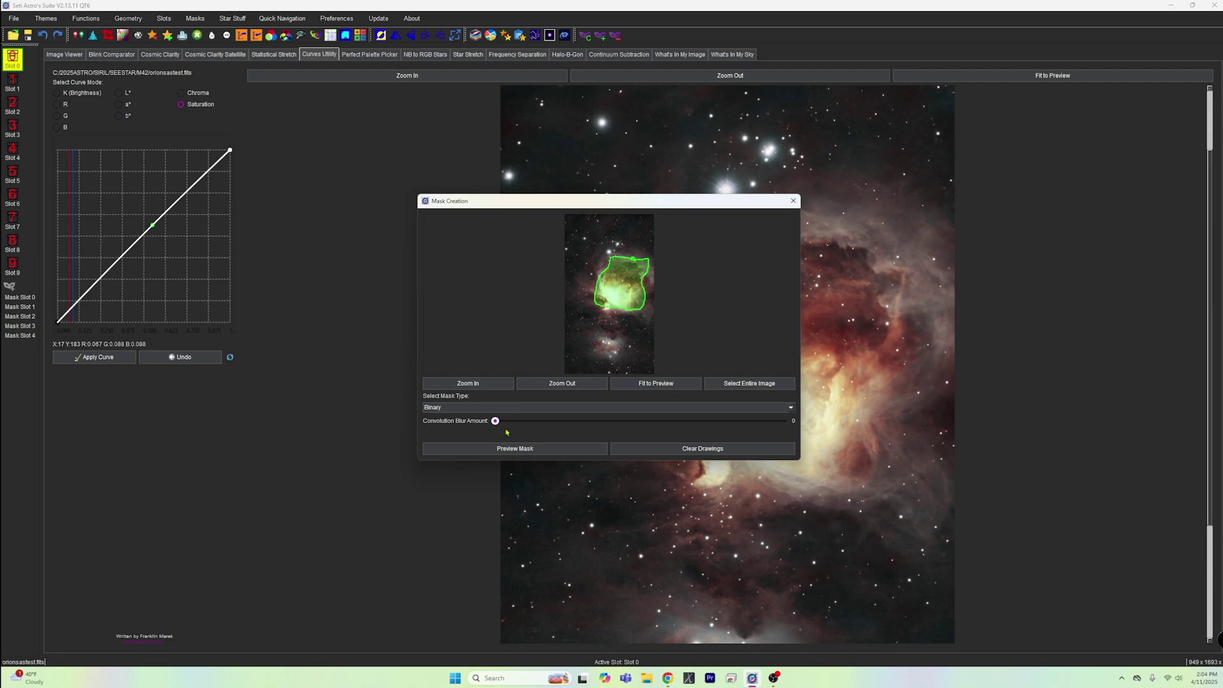
left_click(791, 408)
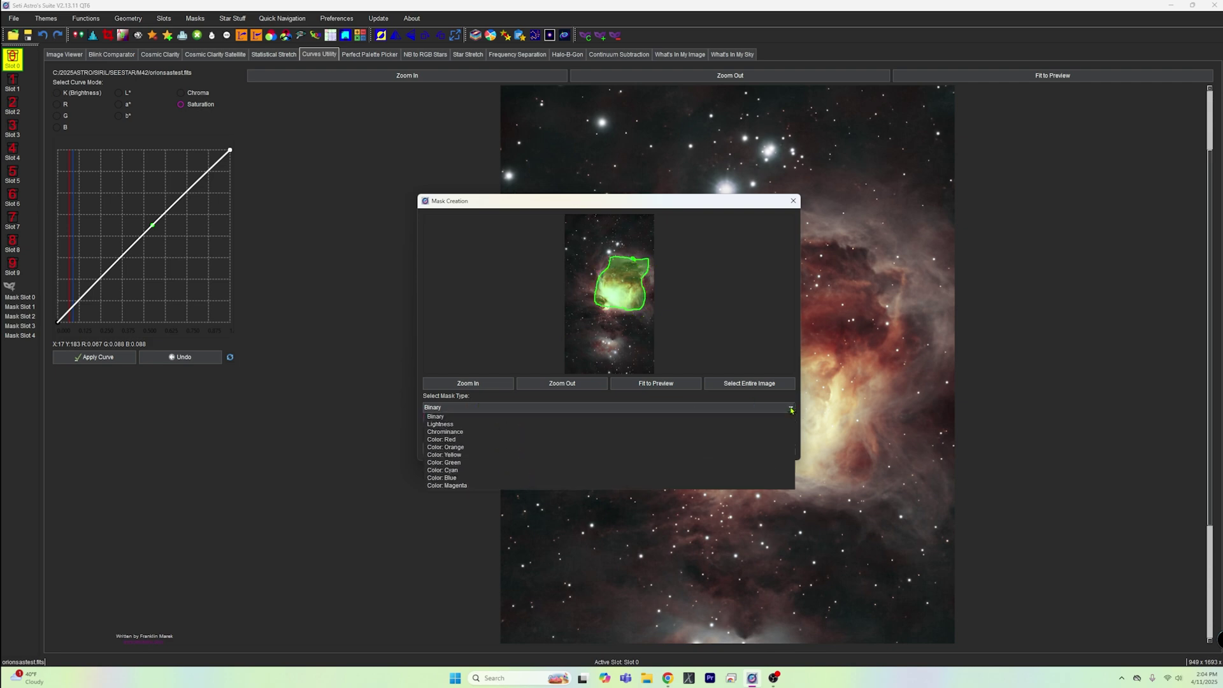
left_click(618, 433)
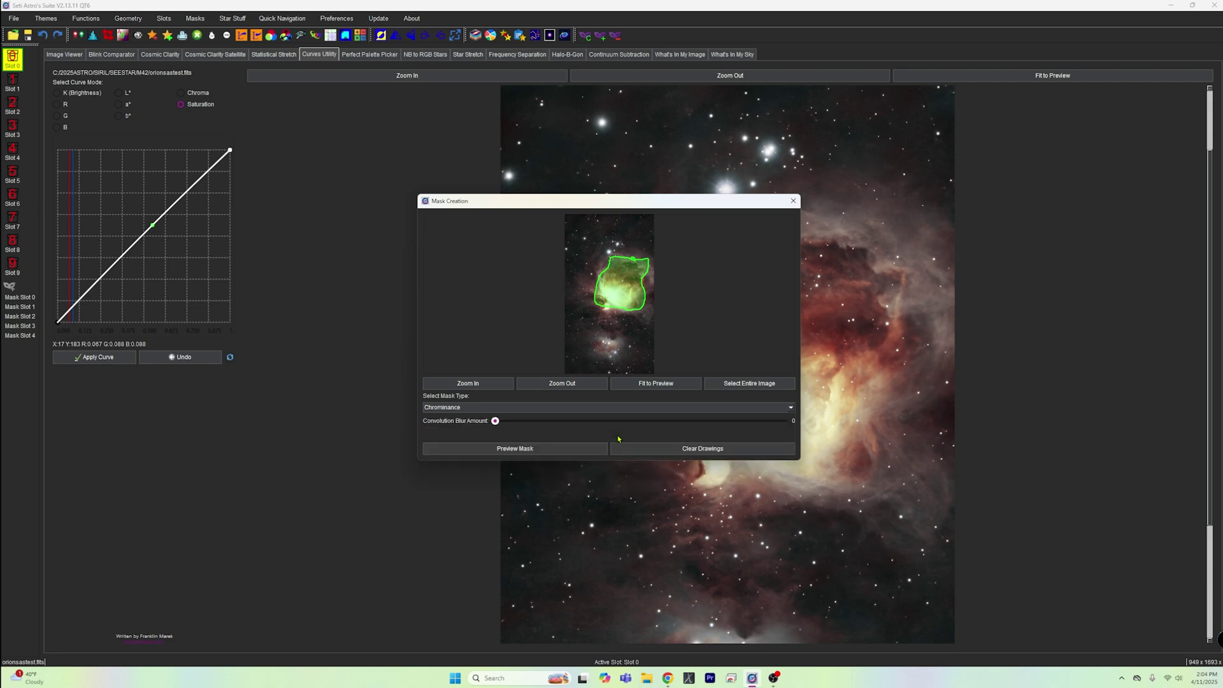
left_click(540, 450)
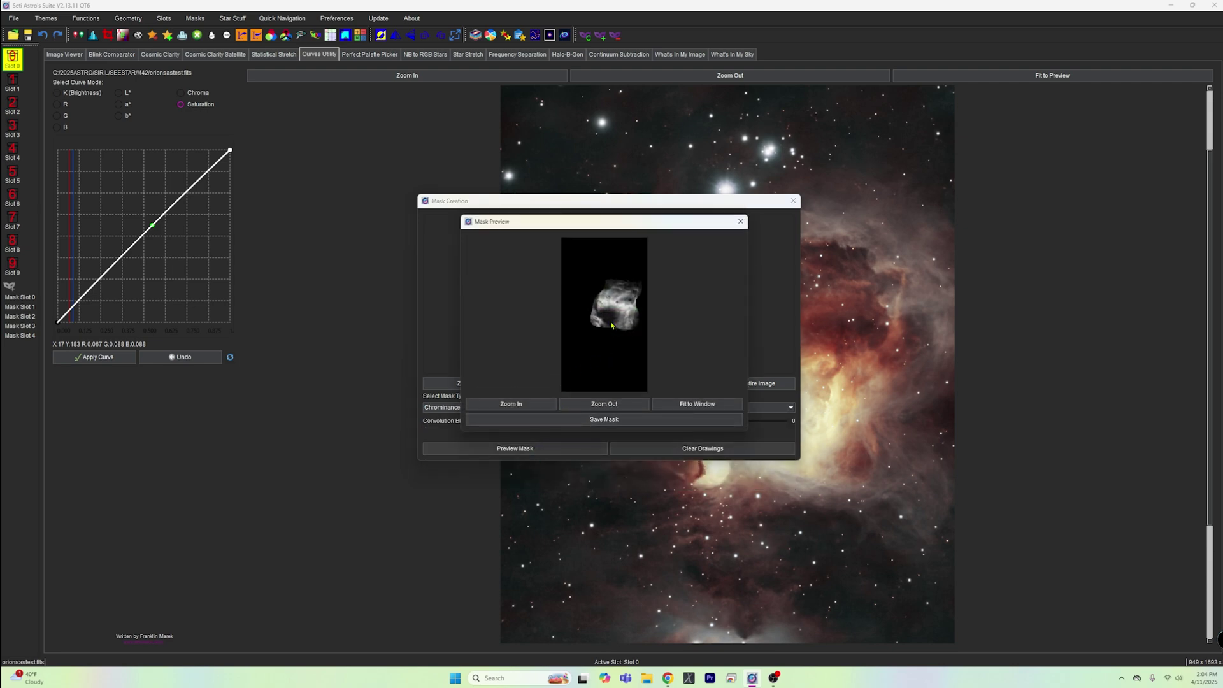
Set the mask's Convolution Blur to 150 and save it to Mask Slot 0.
left_click(740, 221)
left_click_drag(496, 421, 778, 421)
left_click(573, 448)
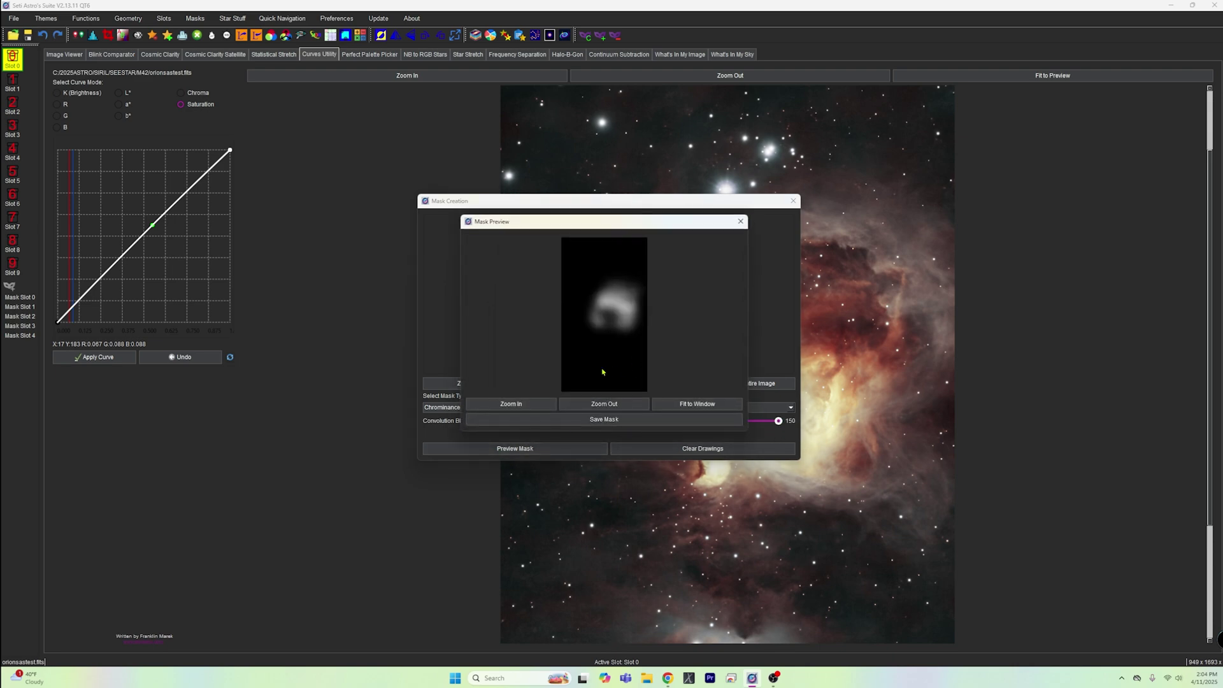
left_click(605, 419)
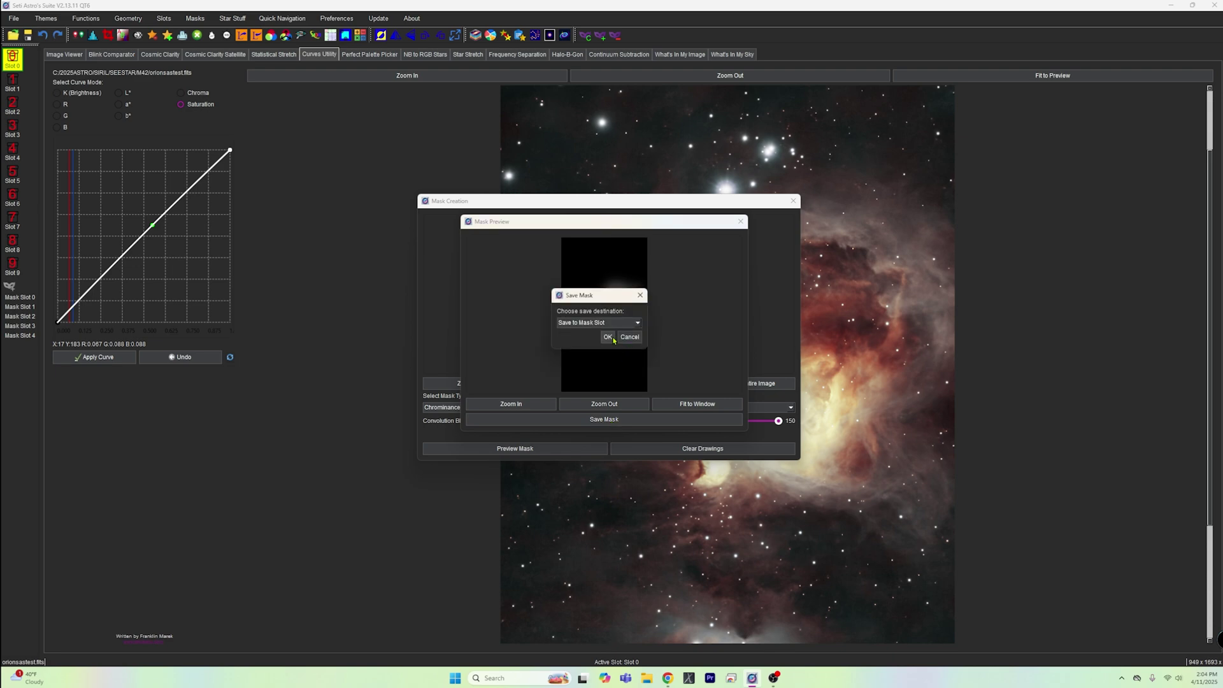
left_click(612, 337)
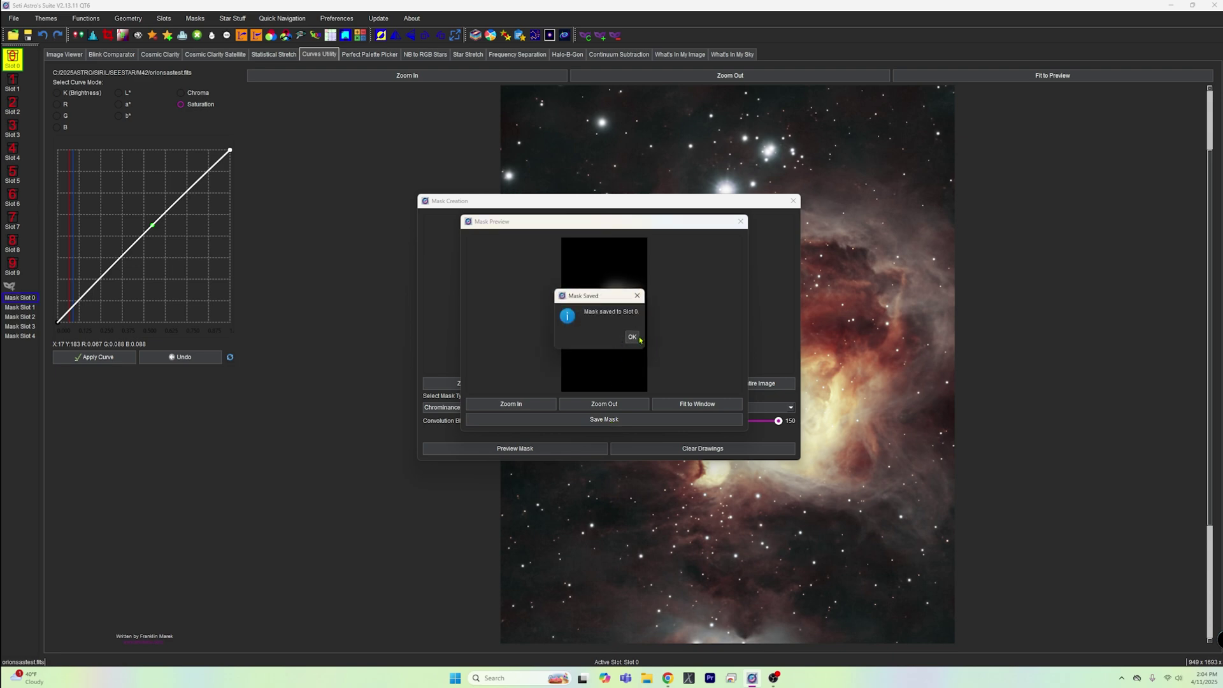
left_click(632, 337)
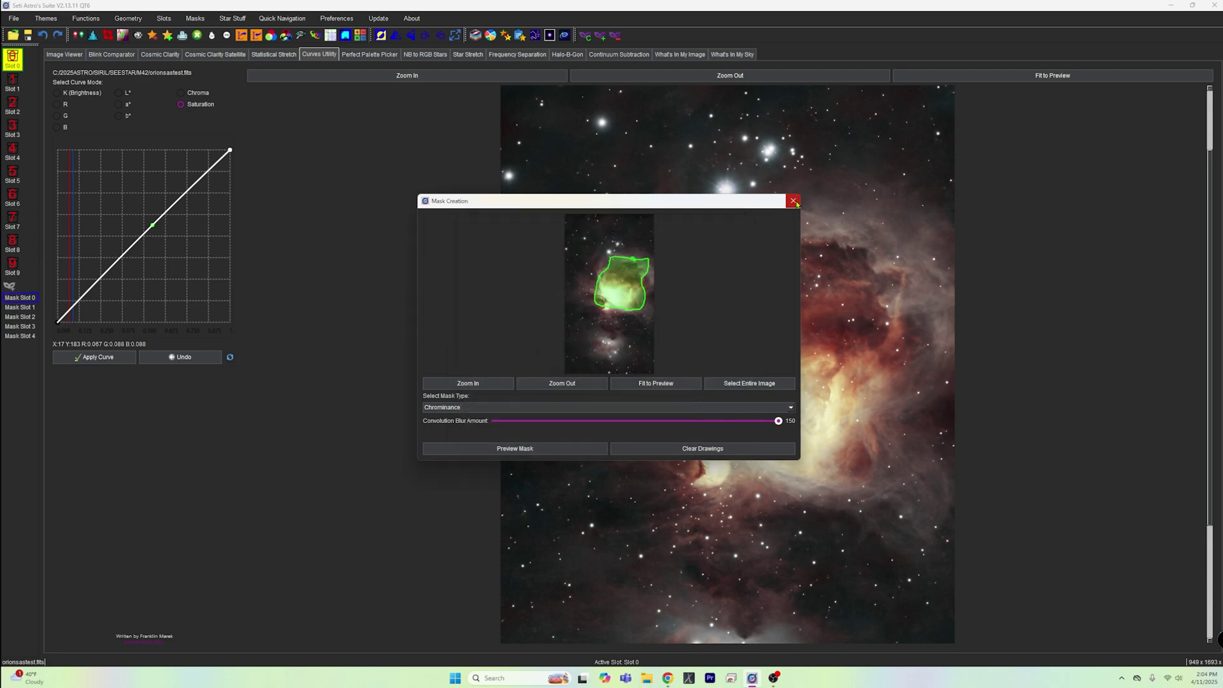
Close mask creation, apply Mask Slot 0, and drag the Saturation curve point up-left.
left_click(793, 201)
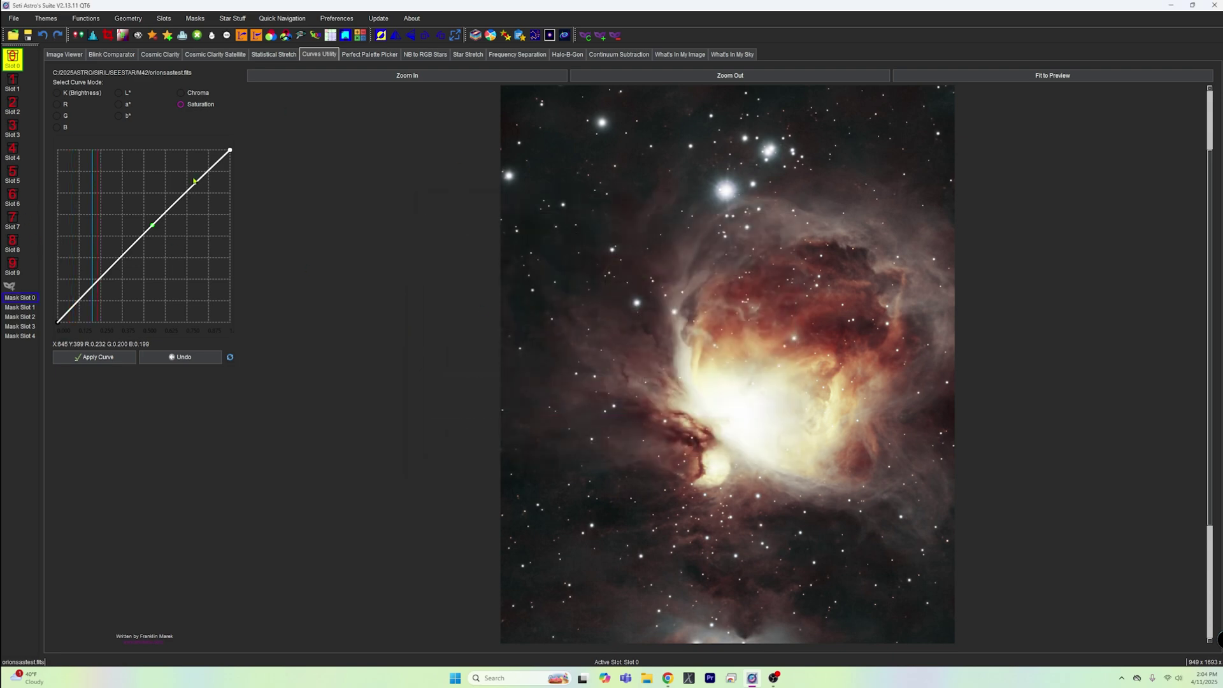
left_click(27, 298)
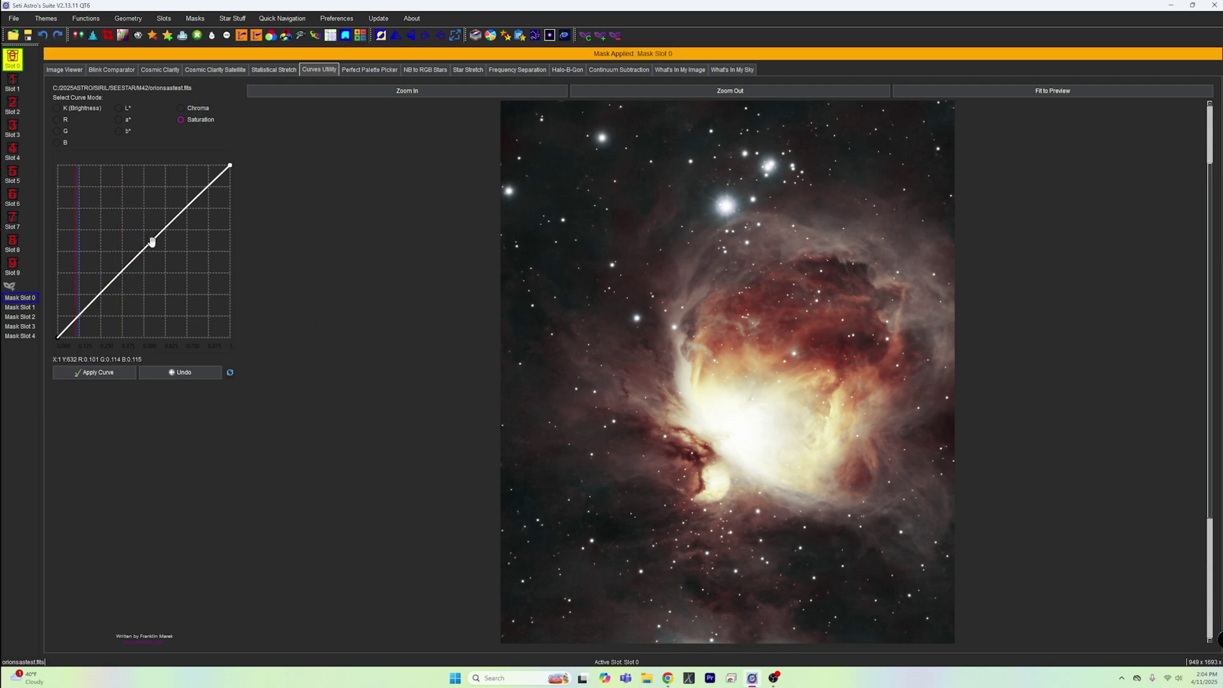
mouse_move(151, 241)
left_mouse_down()
mouse_move(175, 273)
mouse_move(144, 254)
mouse_move(116, 204)
mouse_move(141, 226)
left_mouse_up()
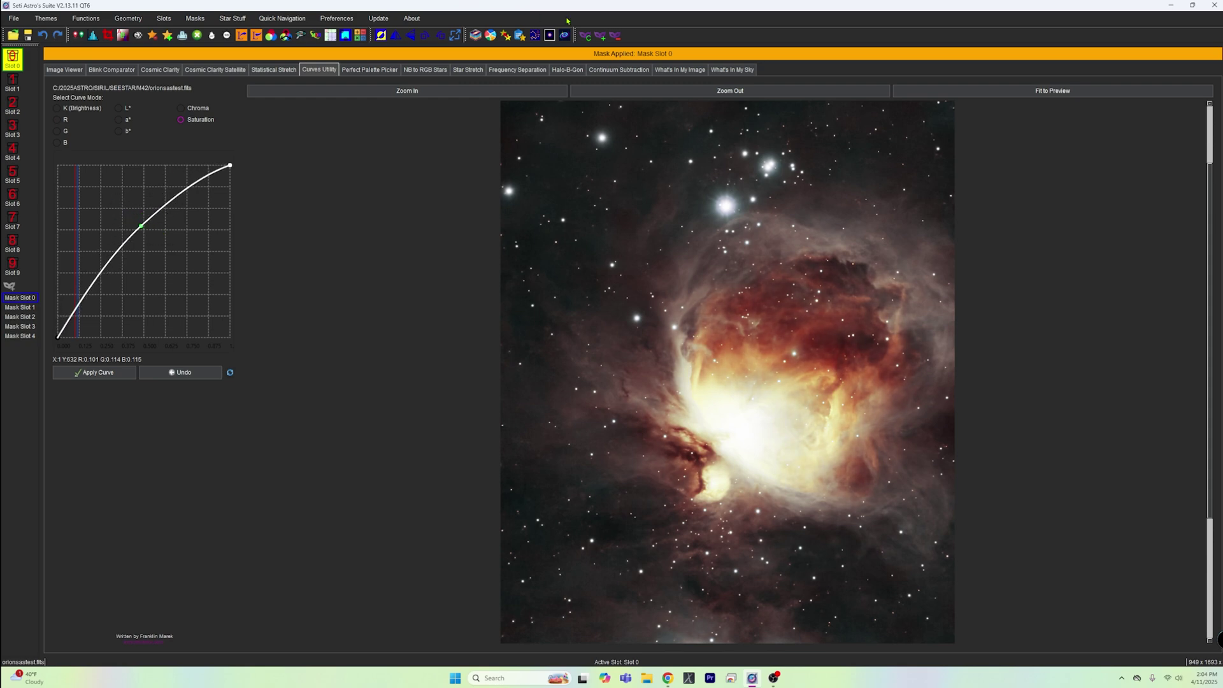
left_click(195, 18)
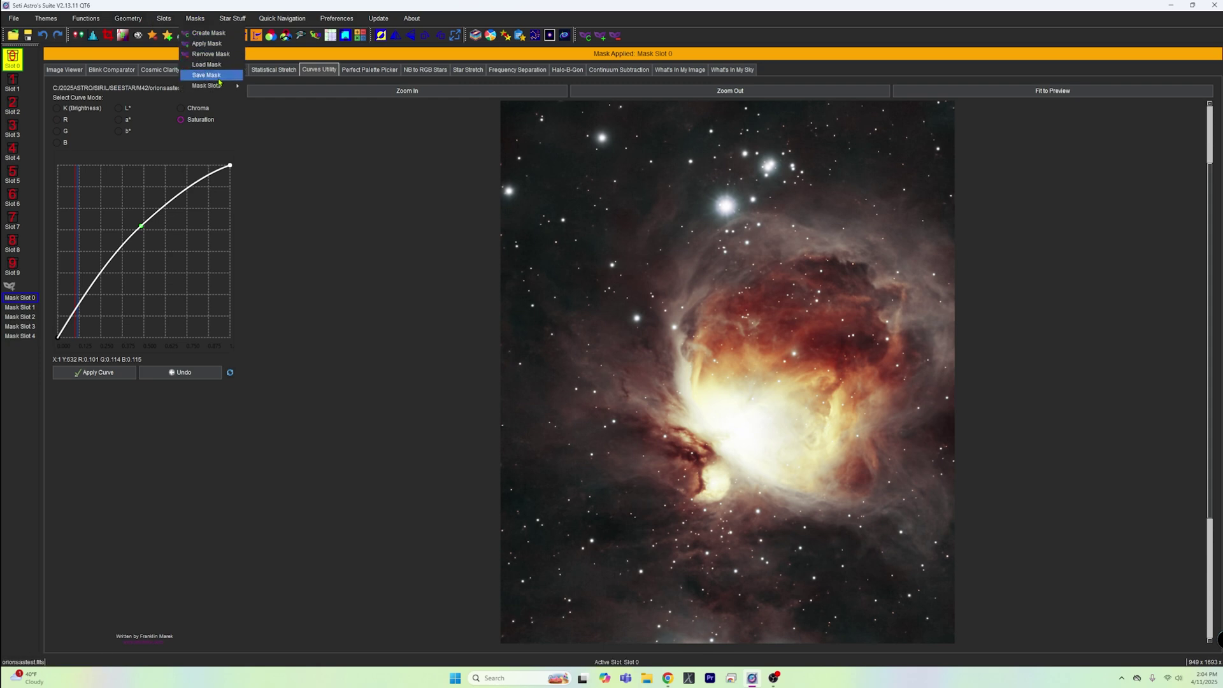
mouse_move(220, 86)
left_click(24, 302)
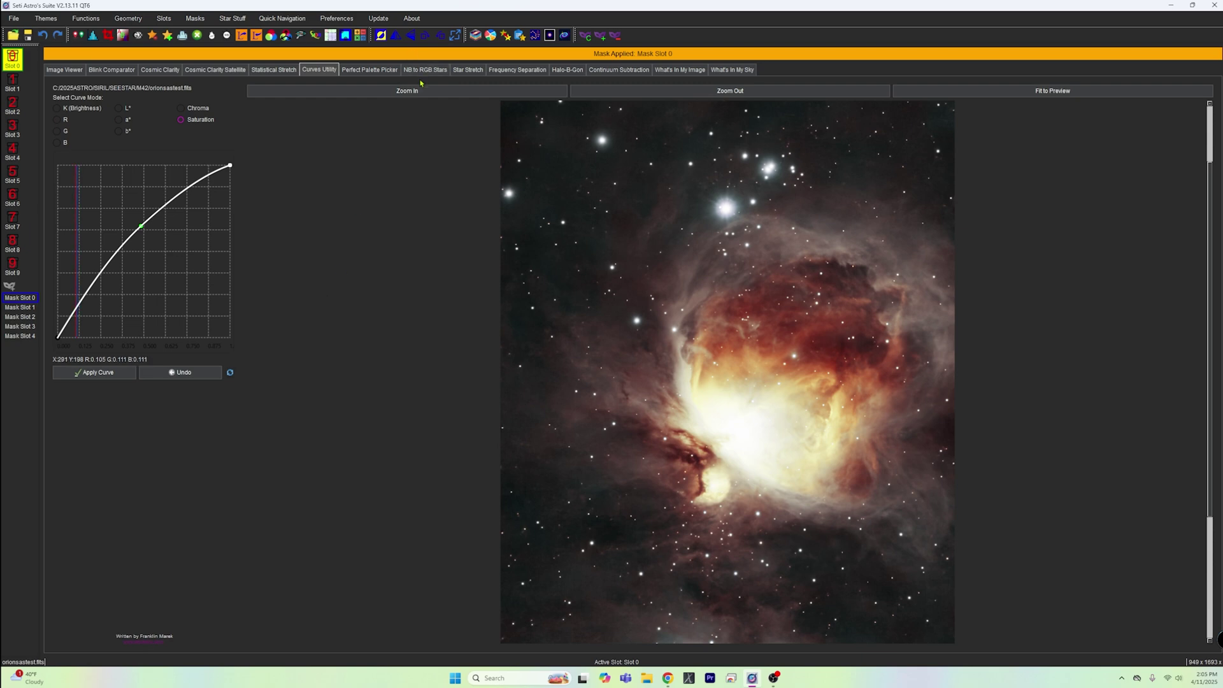
Return to the Perfect Palette Picker to view the SHO through Foraxx previews.
left_click(369, 69)
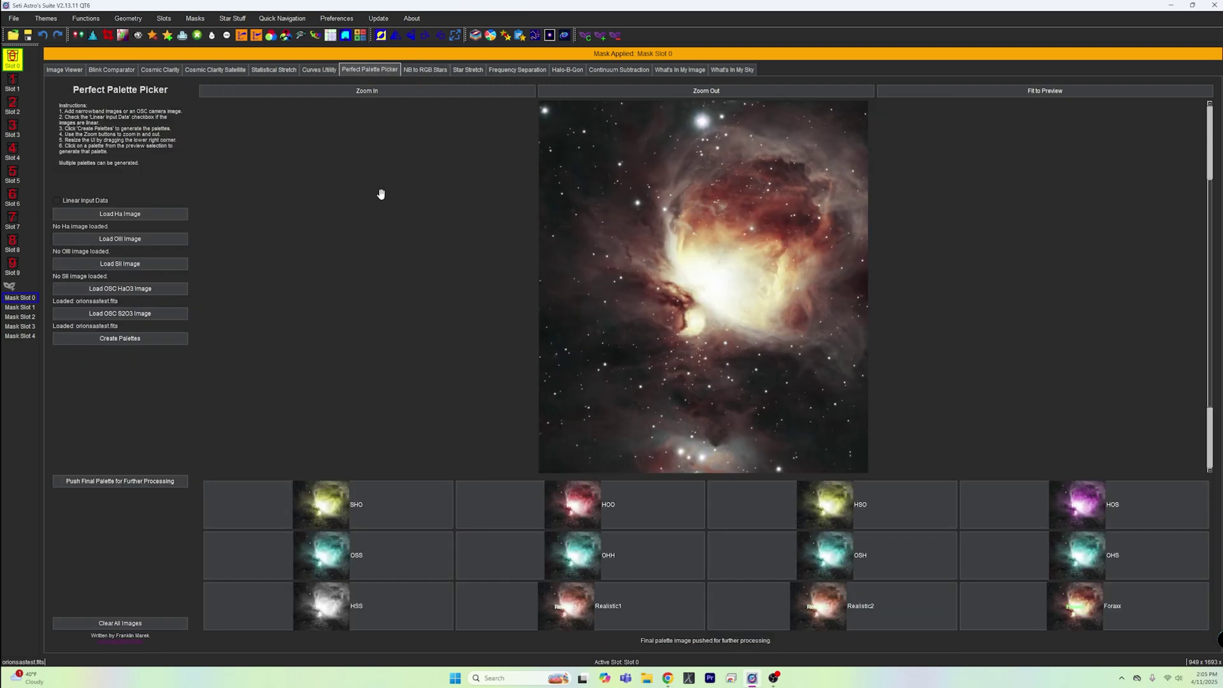